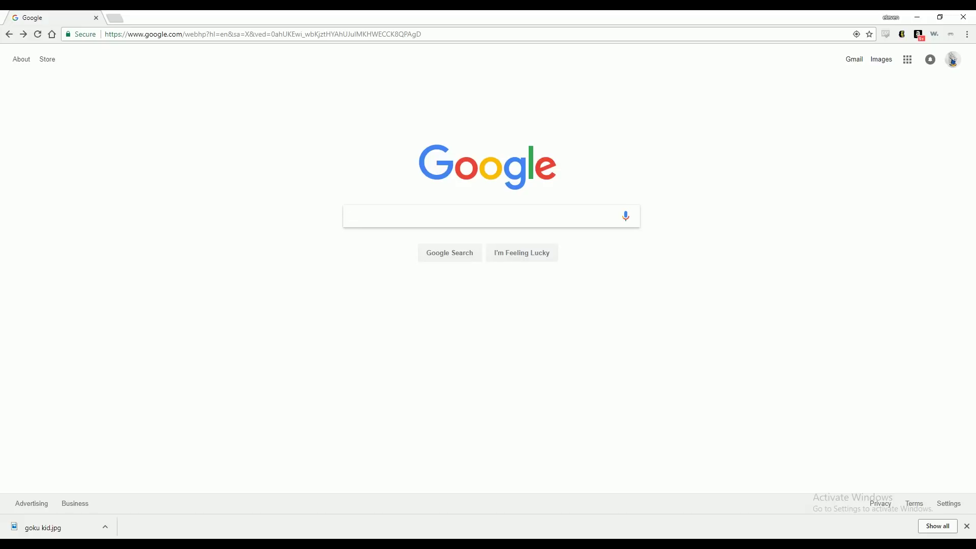
Search Google for 'goku kid coloring pages' using the autocomplete suggestion after typing 'goku'
type("goku")
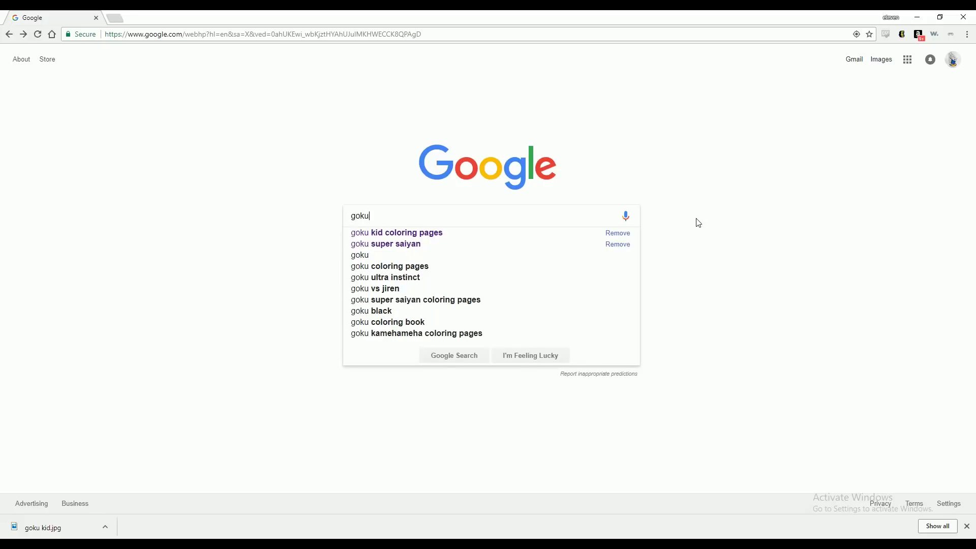
key("Down")
key("Return")
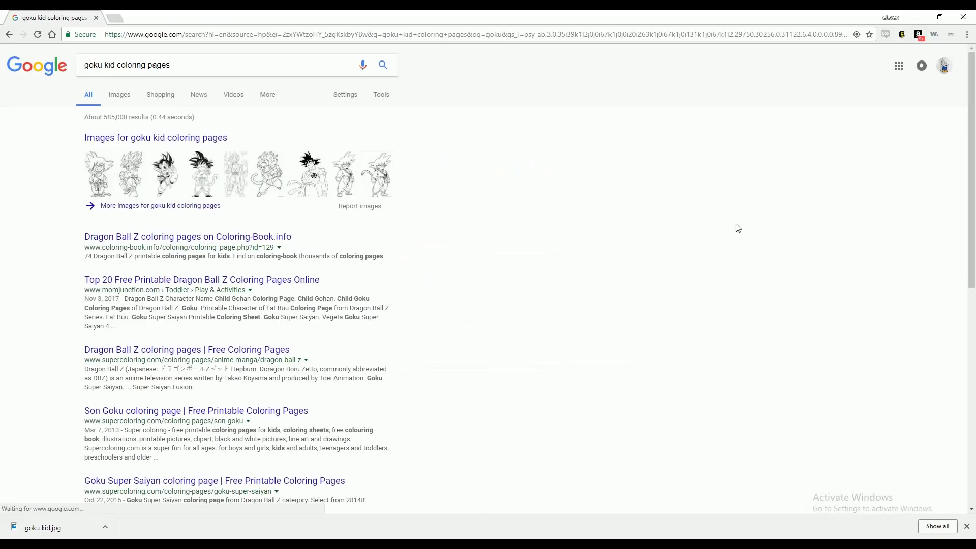
Filter the Google Images results to Medium size and open the kid Goku drawing full size
left_click(200, 139)
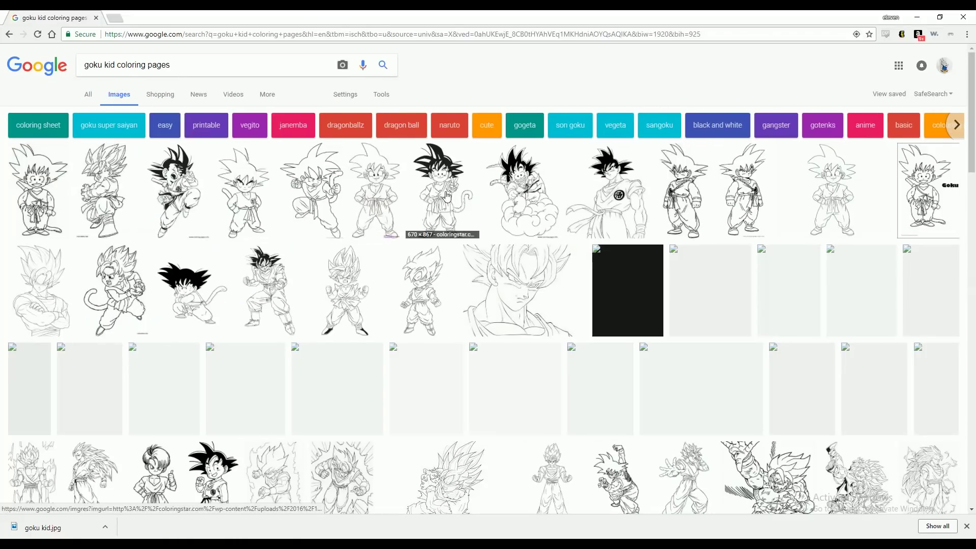
left_click(379, 94)
left_click(92, 113)
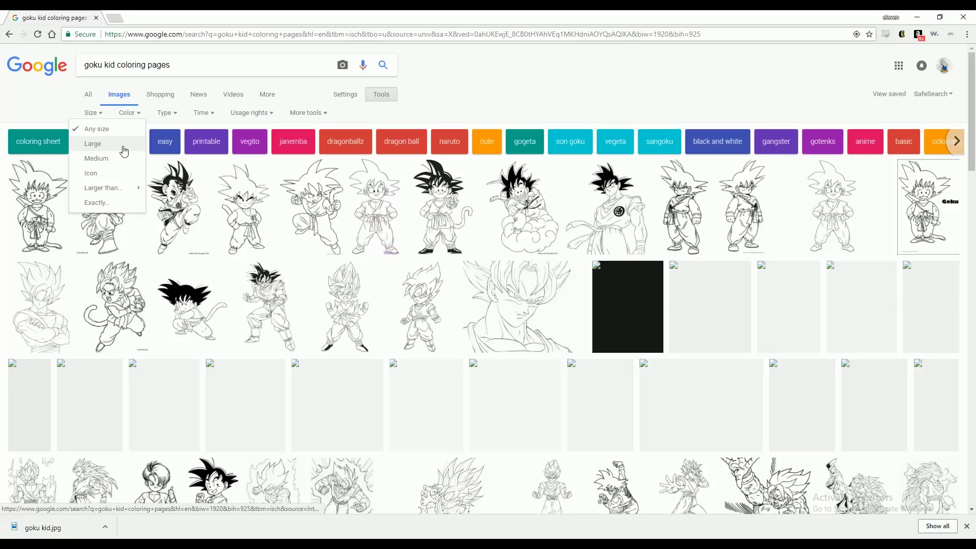
left_click(113, 158)
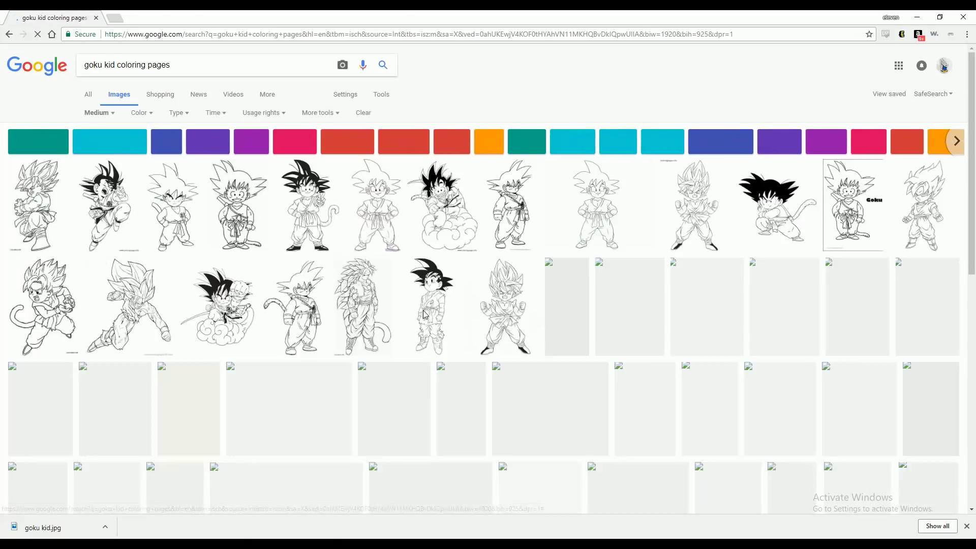
left_click(308, 218)
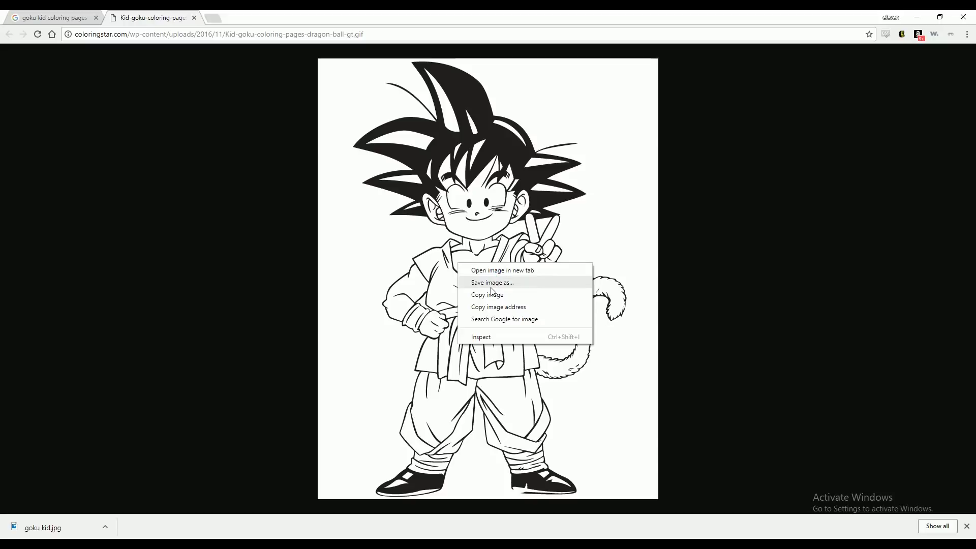
Save the drawing as goku kid.jpg in tutorials, replacing the existing file
left_click(496, 283)
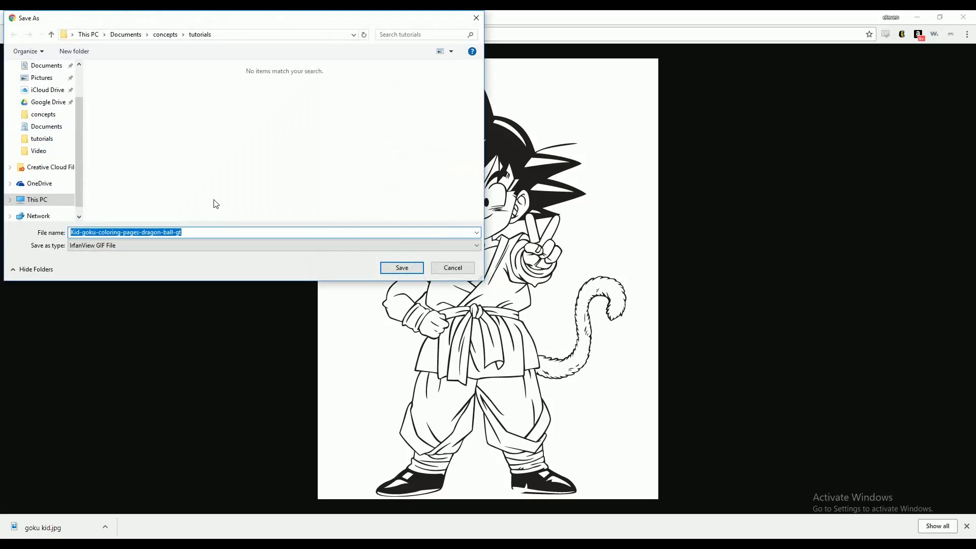
type("goku")
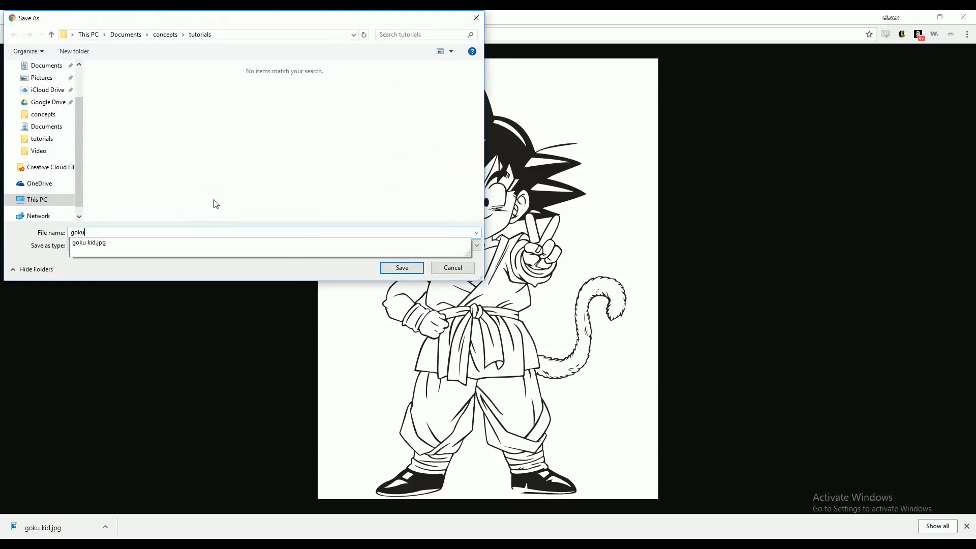
key("Down")
key("Return")
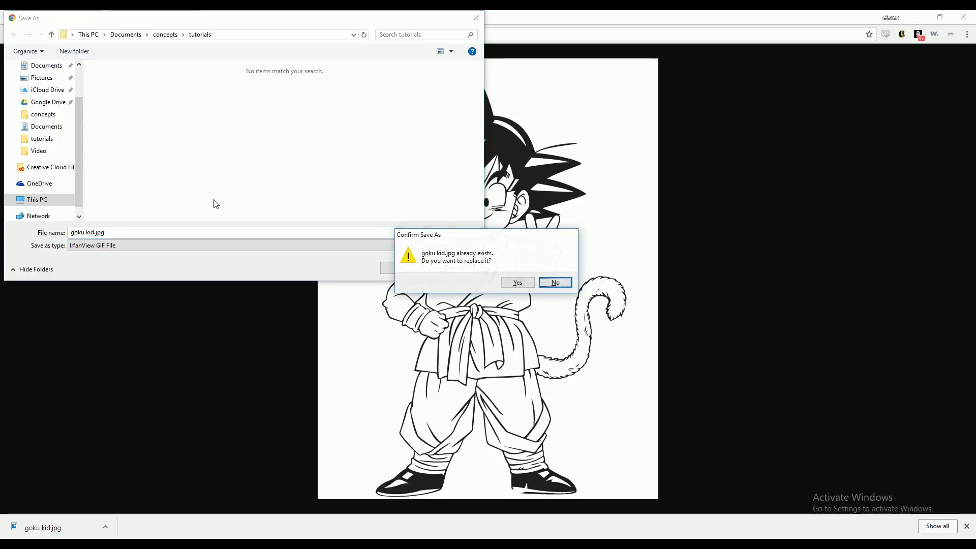
left_click(519, 282)
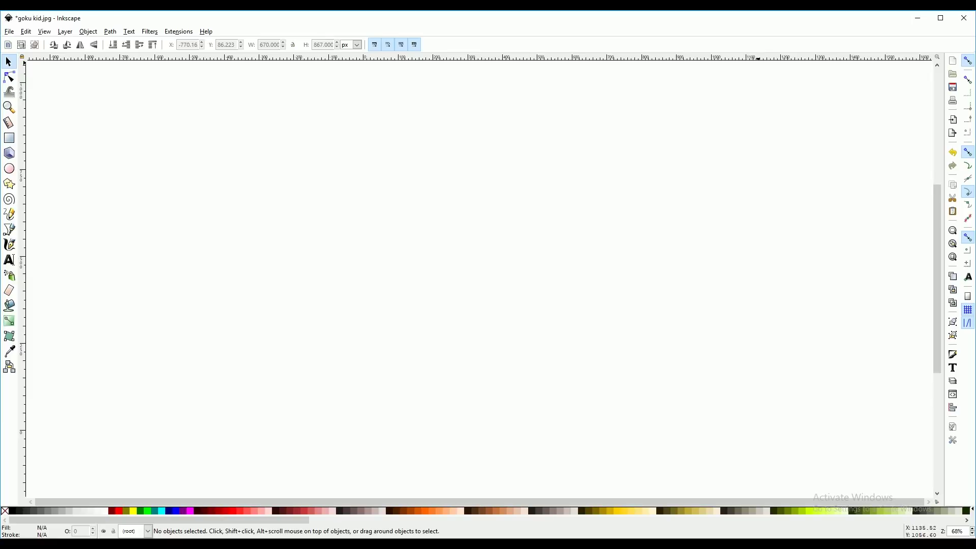
Open goku kid.jpg in Inkscape as a linked (not embedded) image
left_click(9, 32)
left_click(25, 64)
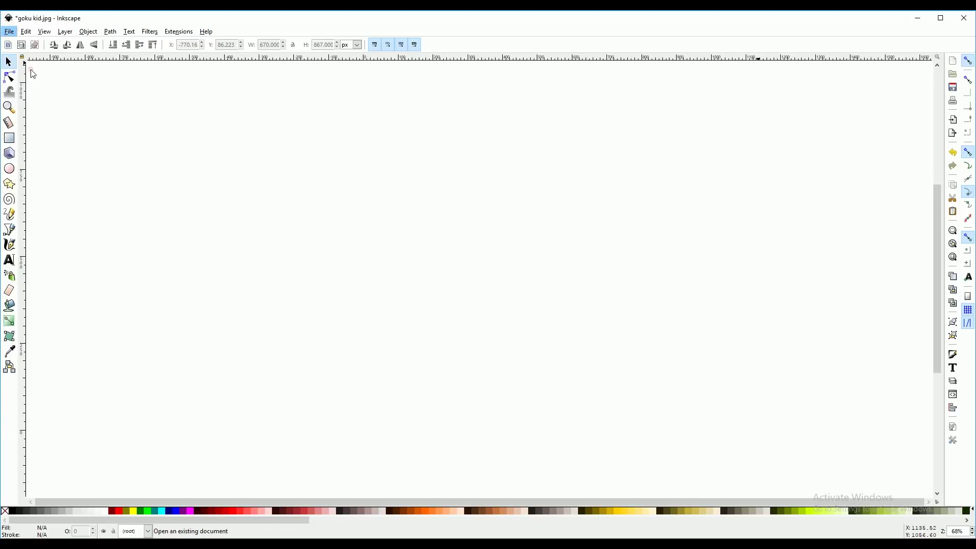
left_click(84, 92)
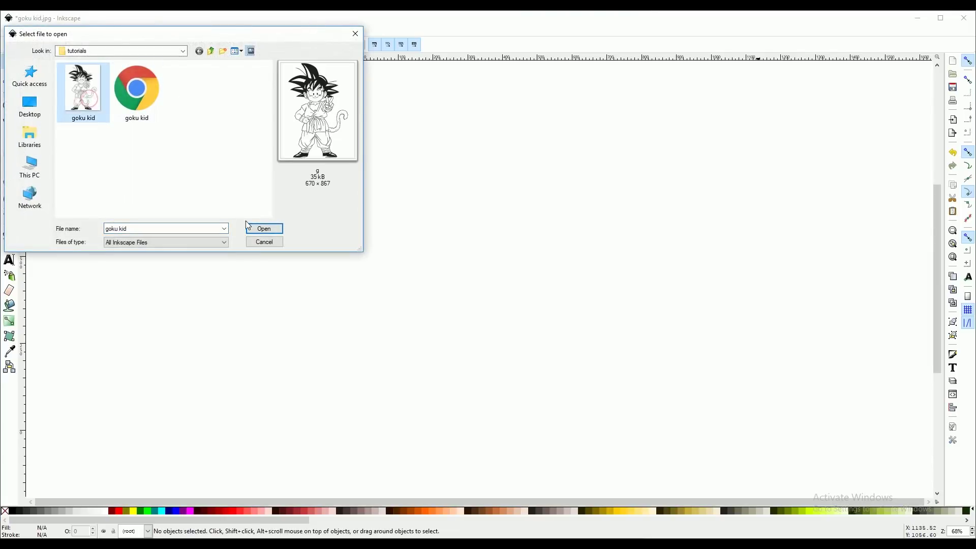
left_click(277, 232)
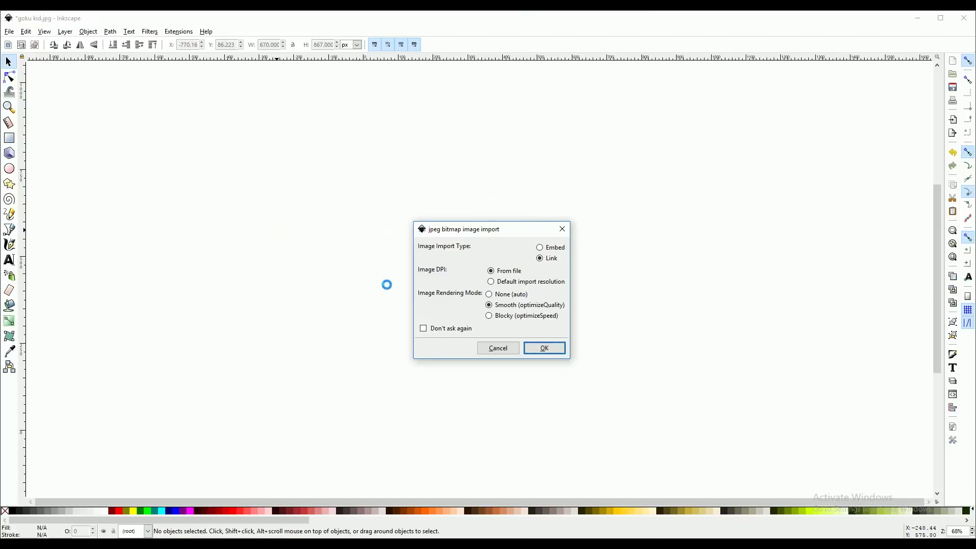
left_click(550, 259)
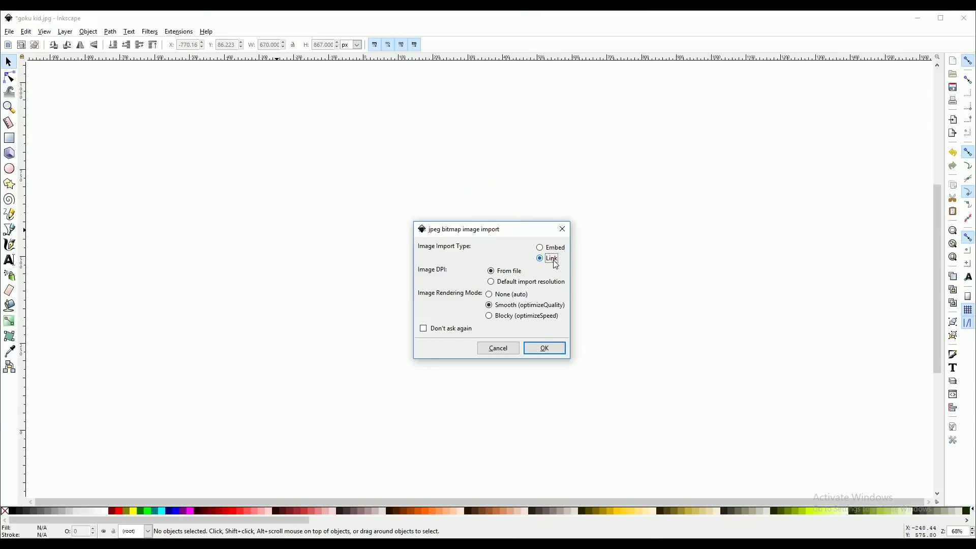
left_click(559, 350)
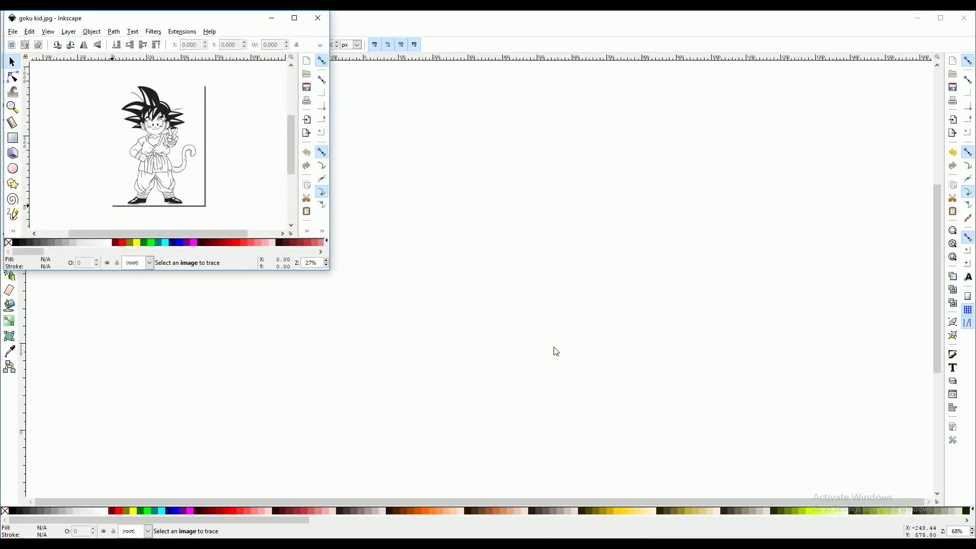
Maximize the new window and drag the Goku image left, off the page
left_click(294, 17)
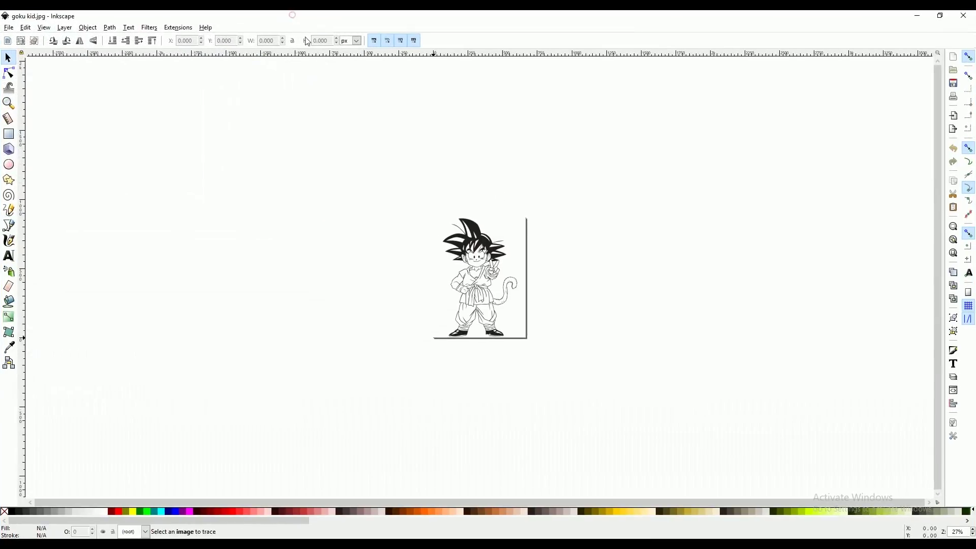
left_click(484, 278)
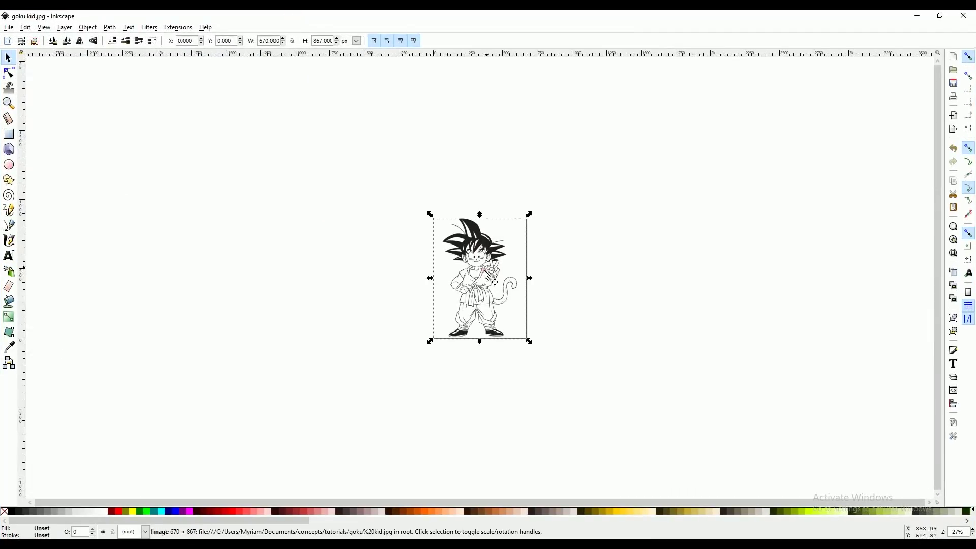
left_click(539, 220)
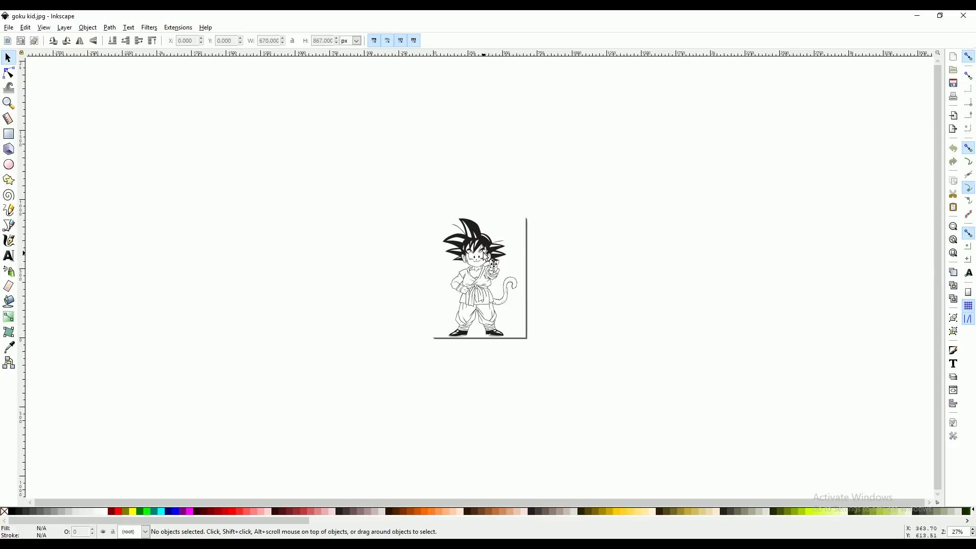
left_click_drag(489, 259, 306, 265)
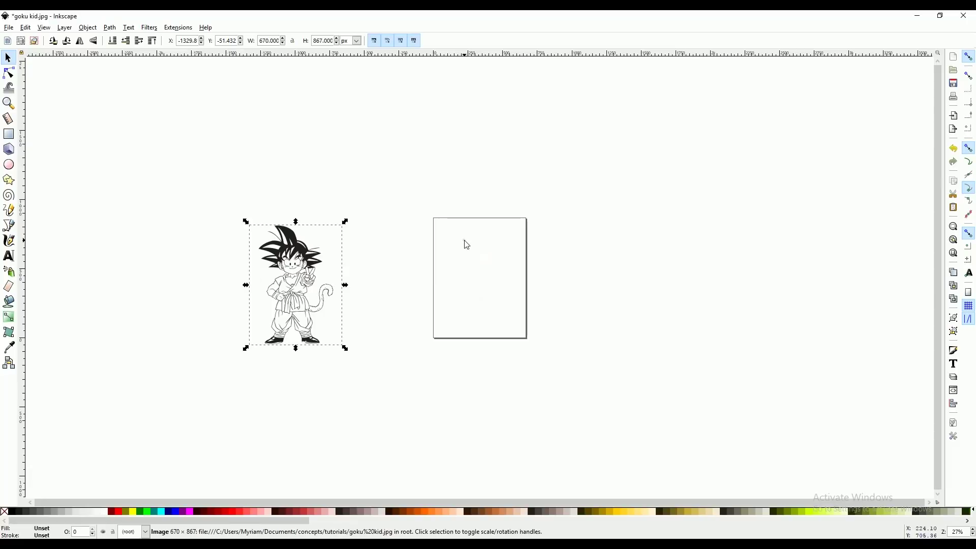
left_click(468, 245)
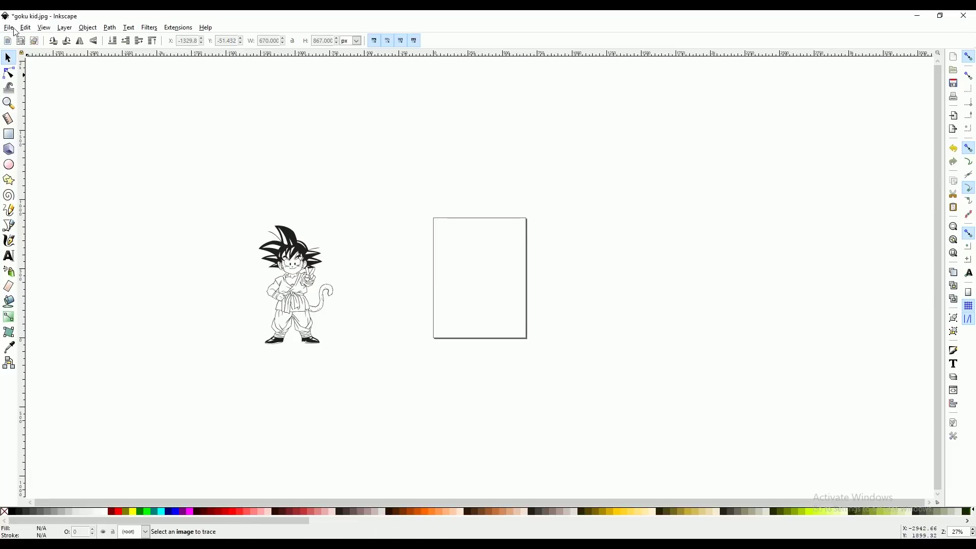
Uncheck Show page border in Document Properties and close the dialog
left_click(13, 28)
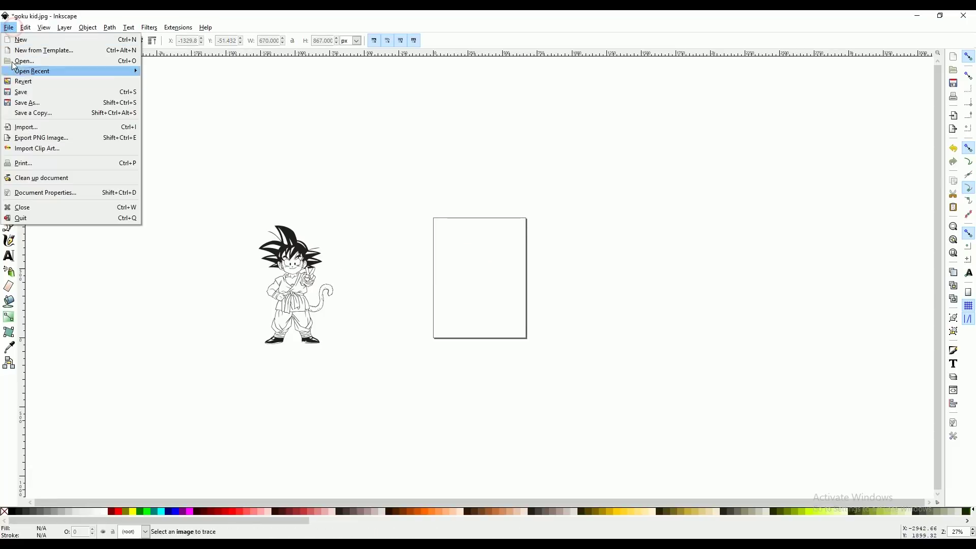
left_click(31, 193)
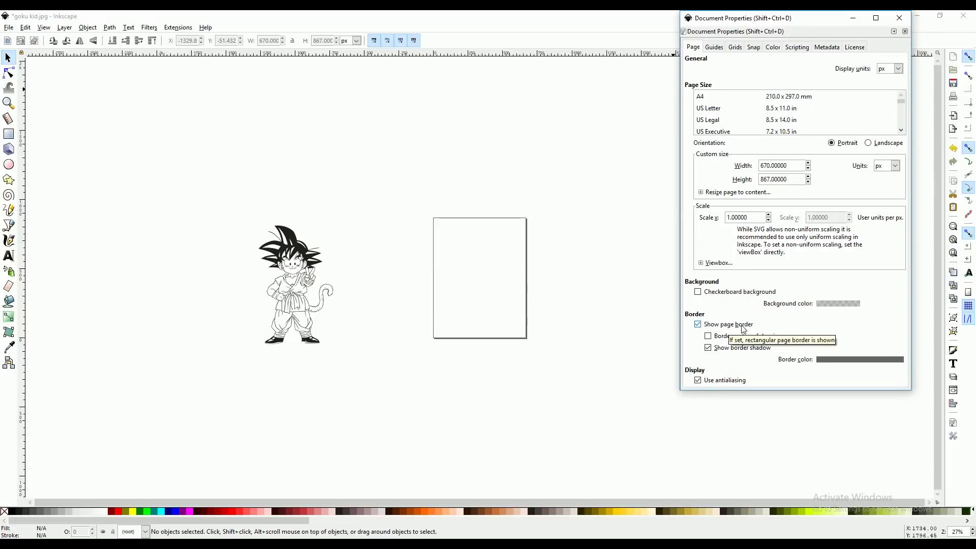
left_click(710, 327)
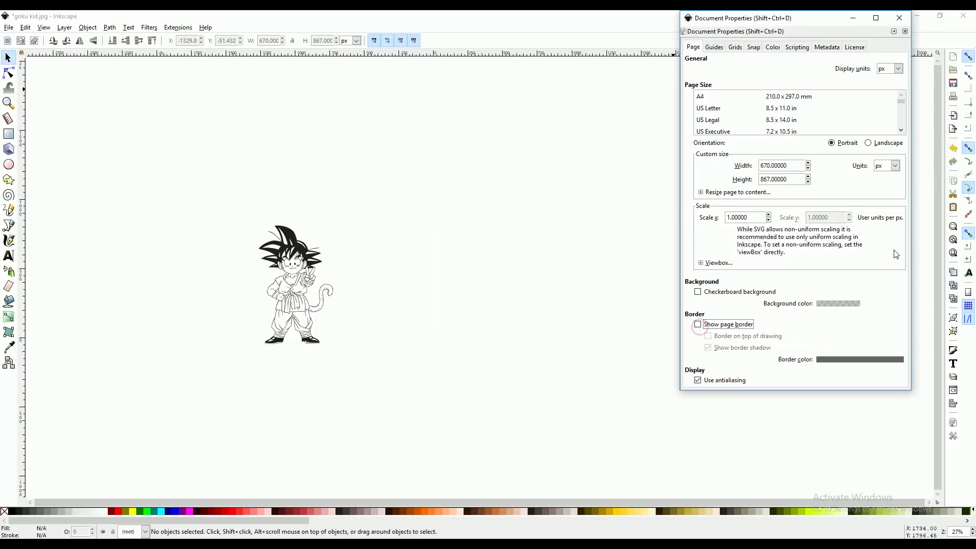
left_click(899, 21)
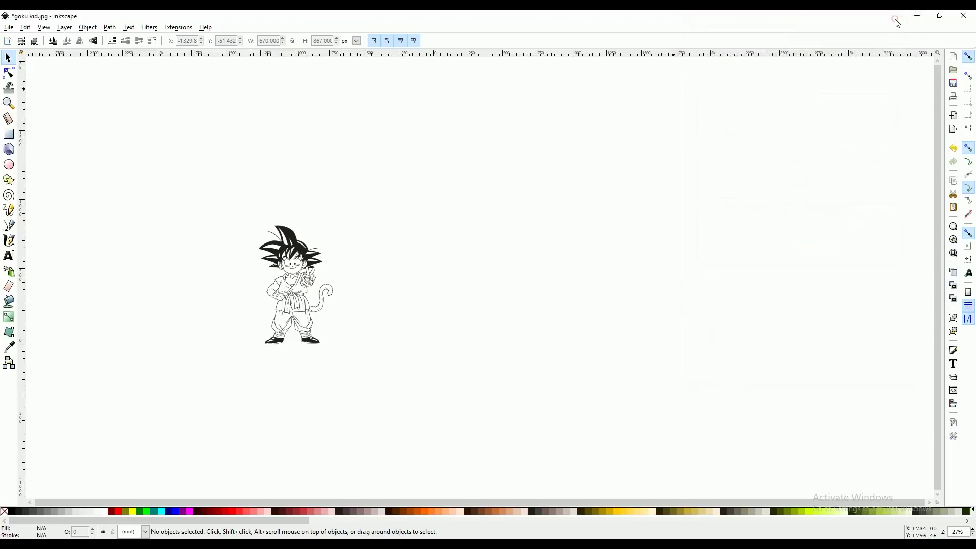
Open Trace Bitmap for the Goku image, move the dialog to the centre, and enable Live Preview
left_click(290, 298)
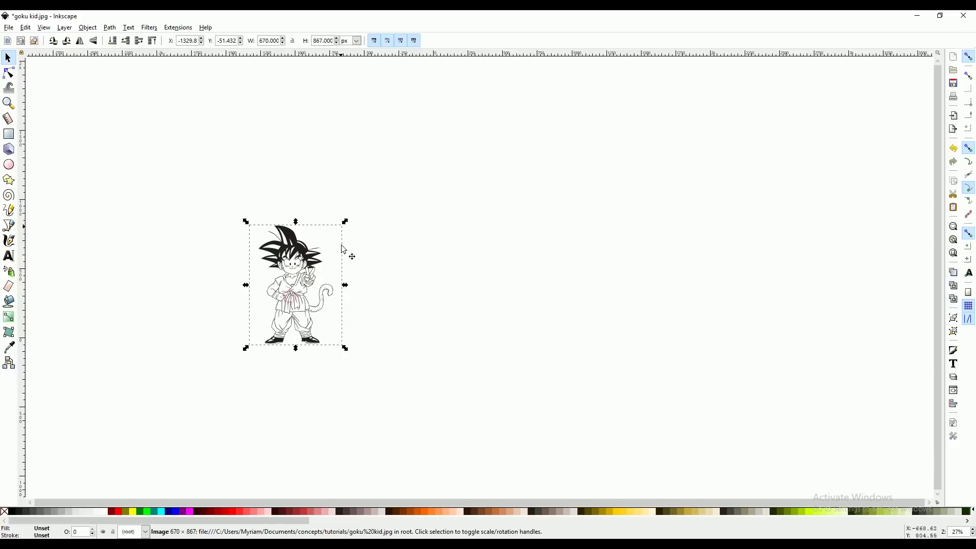
left_click(113, 29)
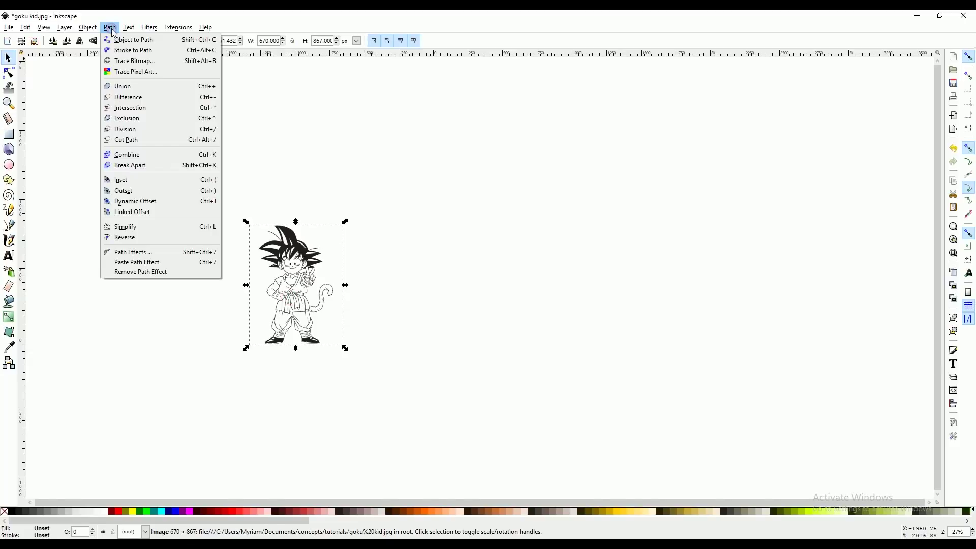
left_click(131, 62)
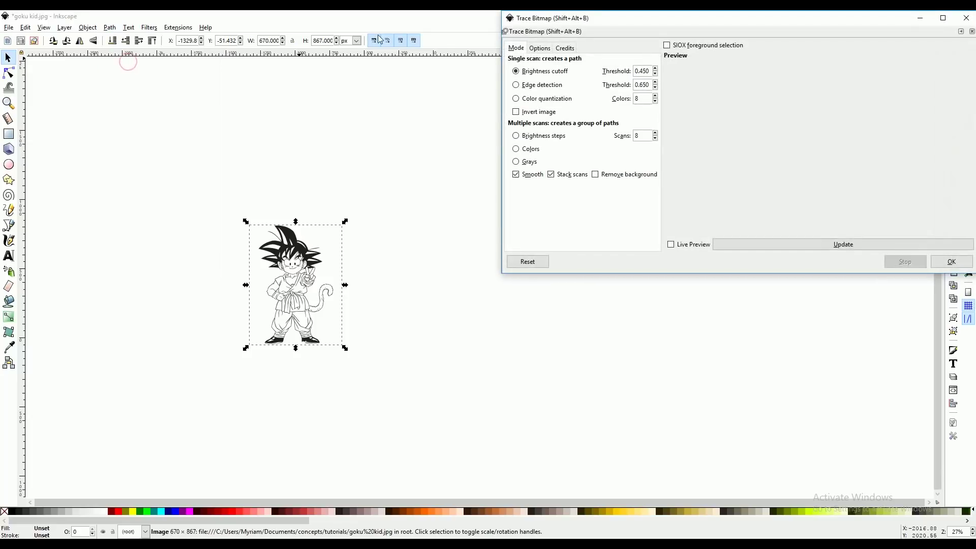
left_click_drag(551, 24, 427, 136)
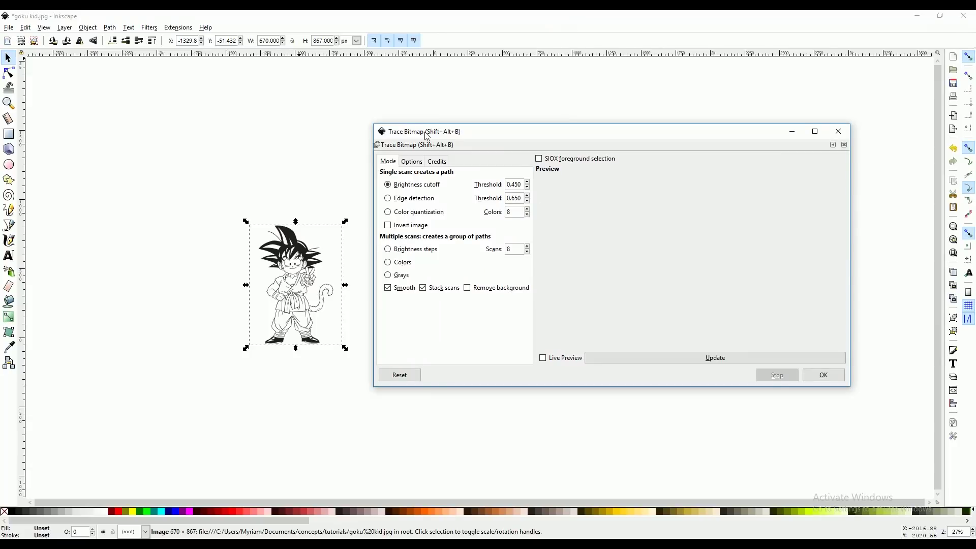
left_click(544, 358)
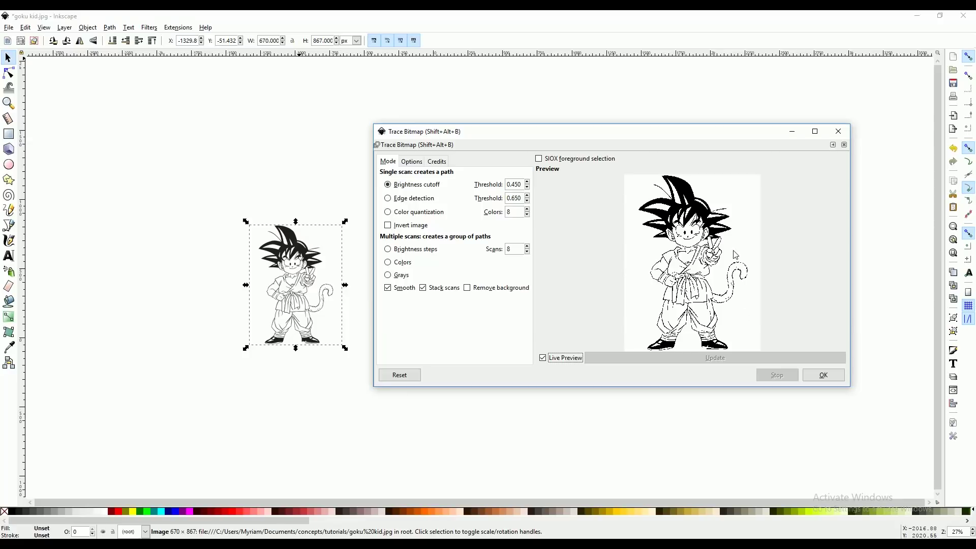
Try the Colors trace mode, then switch back to Brightness cutoff
left_click(404, 265)
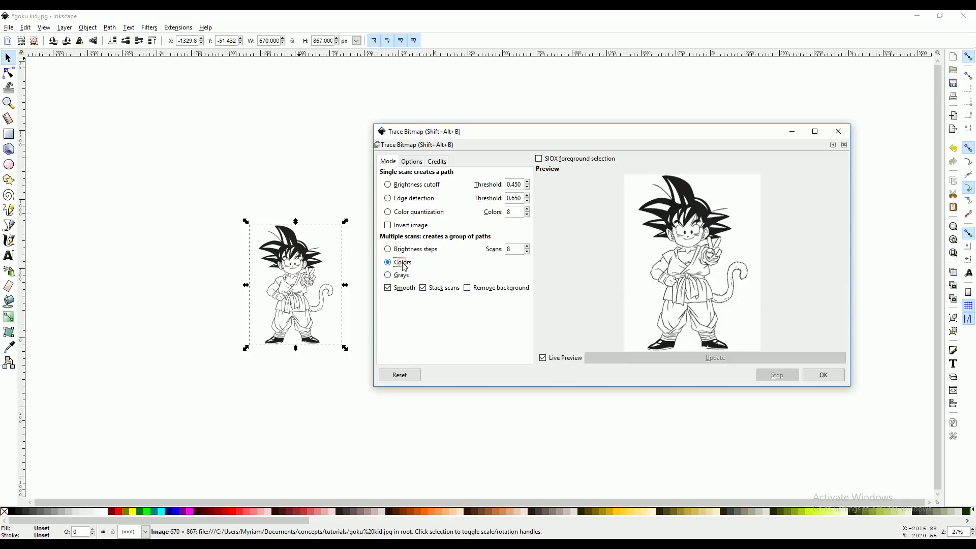
left_click(521, 249)
left_click(415, 188)
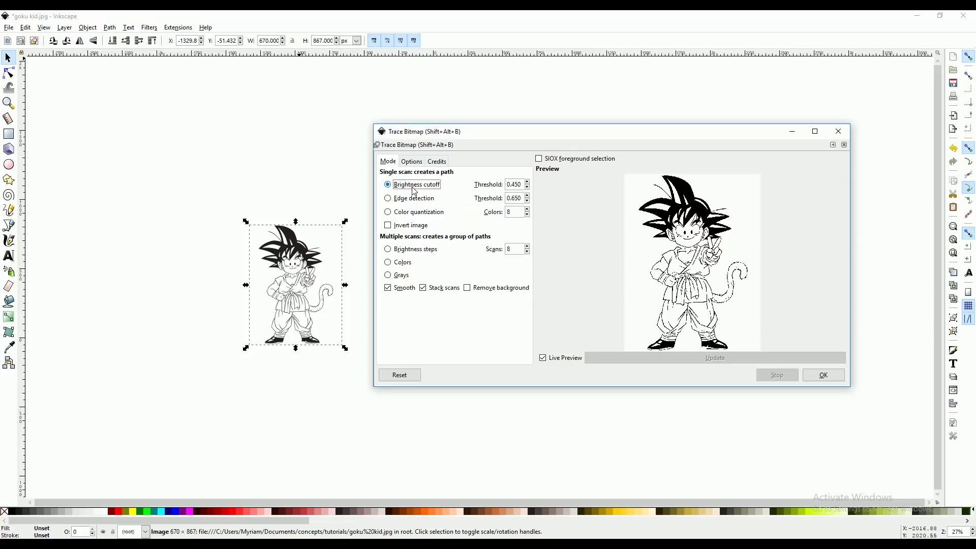
Raise the brightness cutoff threshold from 0.450 to 0.630
left_click(527, 182)
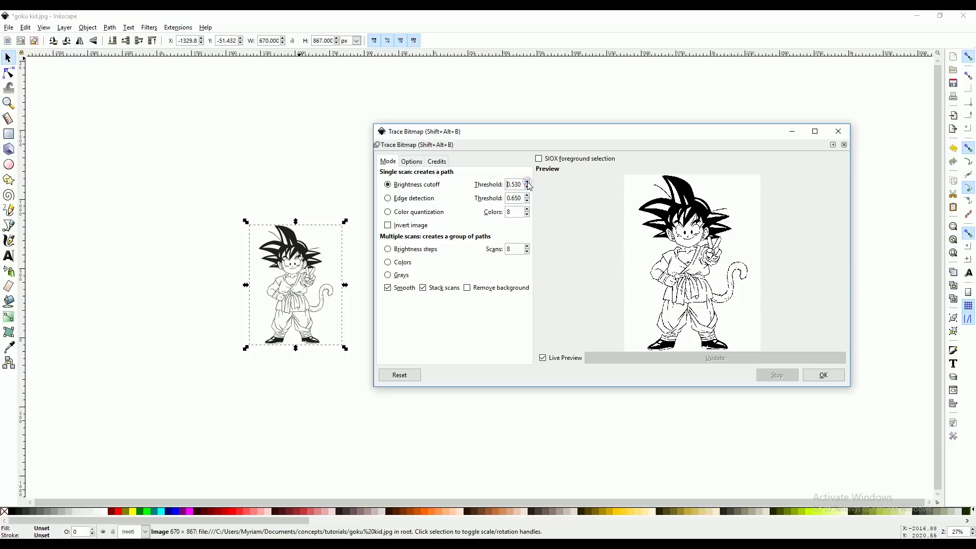
left_click(528, 182)
left_click(527, 182)
left_click(527, 182)
left_click(527, 182)
left_click(528, 182)
left_click(527, 182)
left_click(528, 182)
left_click(528, 182)
left_click(528, 182)
left_click(528, 182)
left_click(528, 182)
left_click(527, 188)
On the Options tab, increase the Suppress speckles size from 2 to 9
left_click(413, 167)
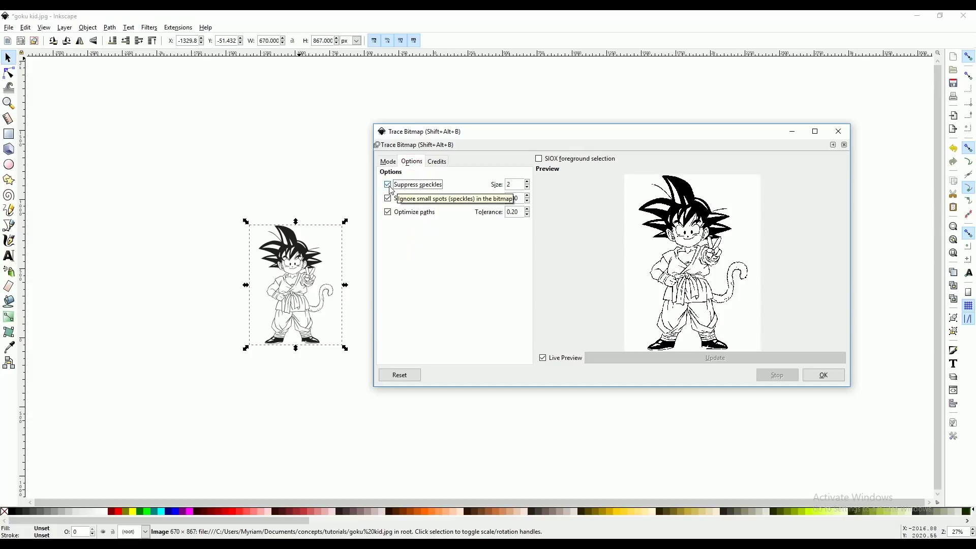
left_click(528, 182)
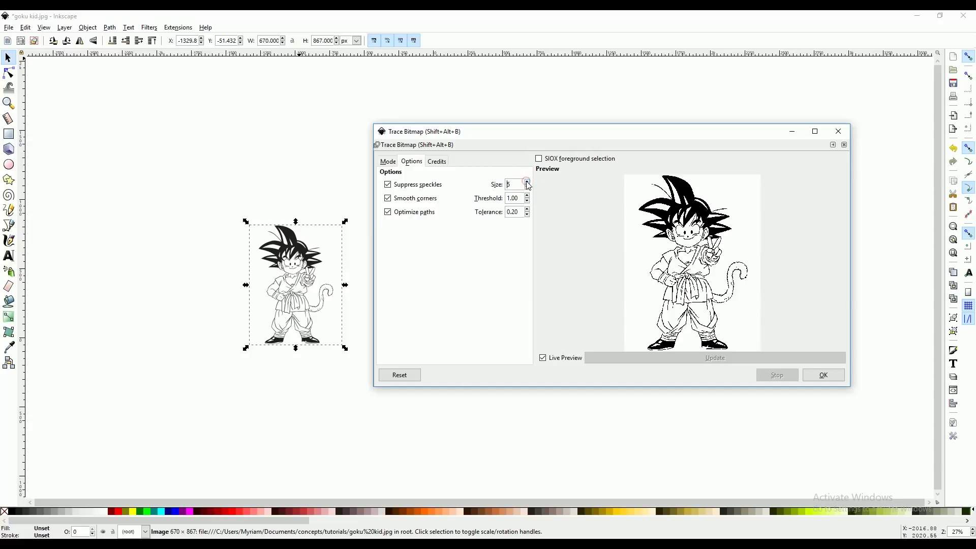
left_click(528, 182)
left_click(528, 182)
left_click(528, 182)
left_click(528, 182)
left_click(529, 187)
Run the trace, move the black Goku path left of the bitmap, and close Trace Bitmap
left_click(389, 161)
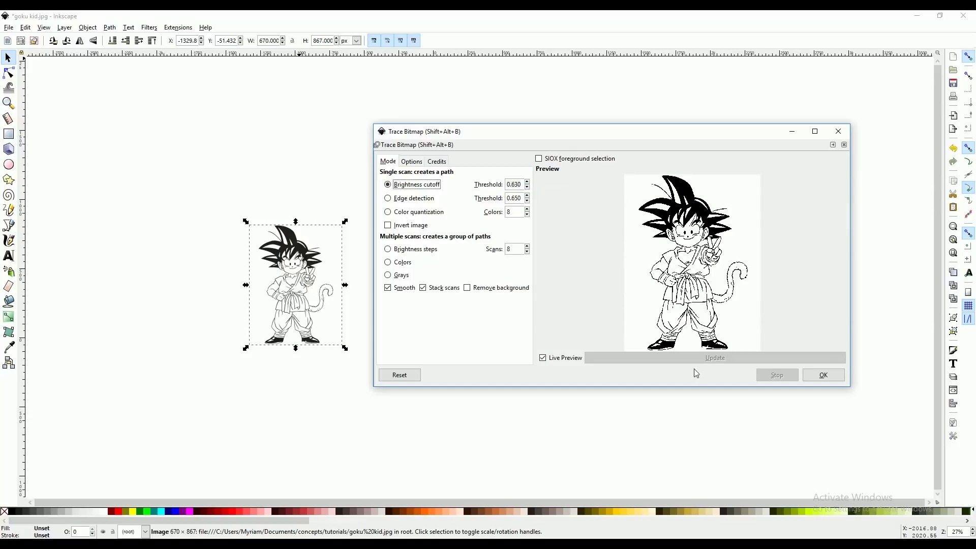
left_click(823, 376)
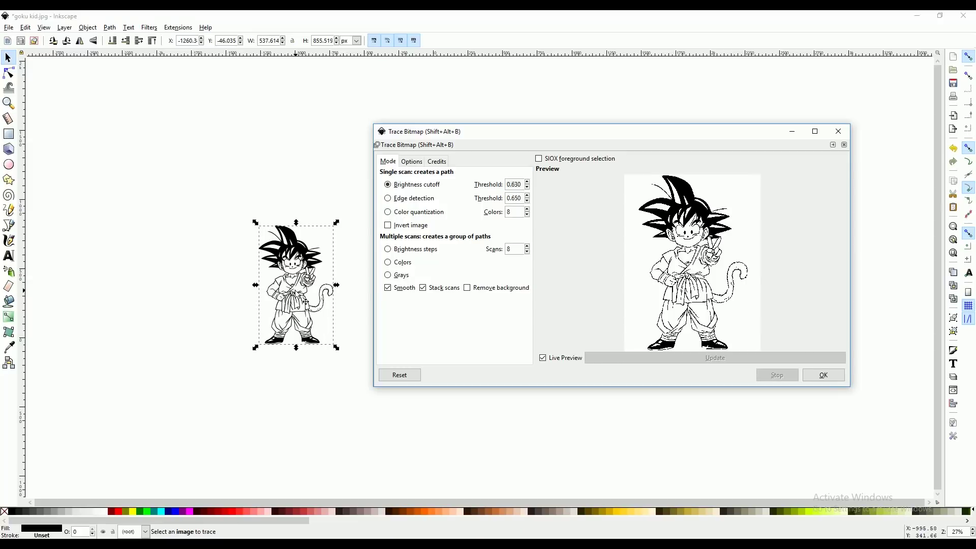
left_click_drag(305, 289, 143, 289)
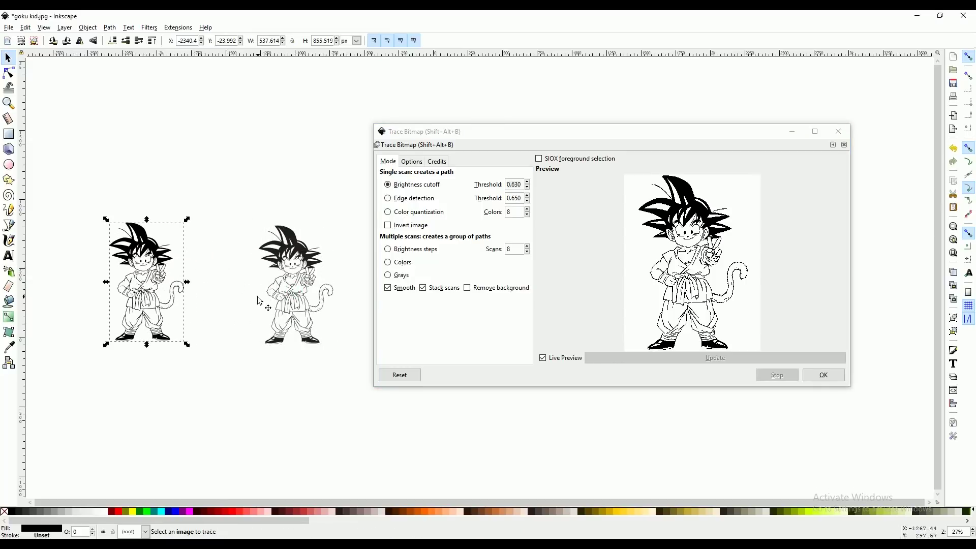
left_click(299, 285)
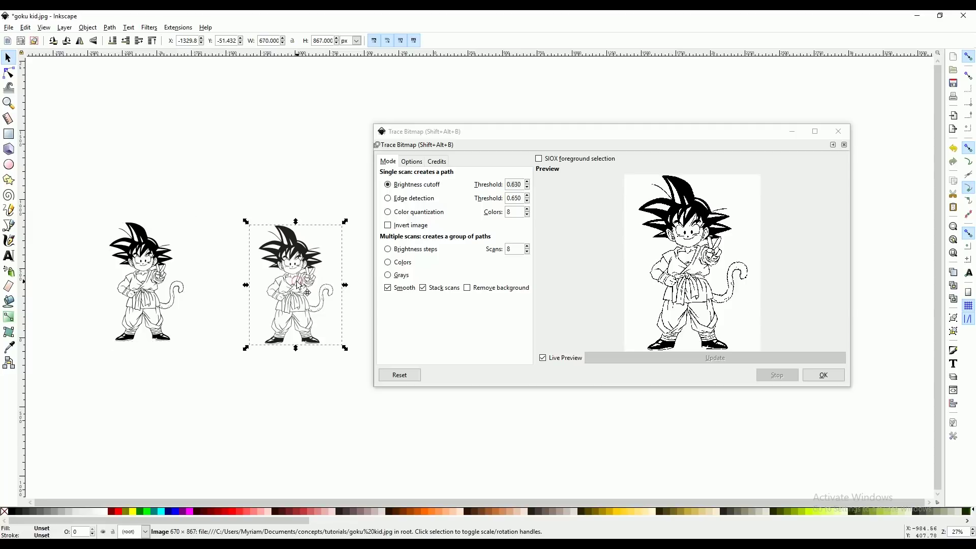
left_click(136, 285)
left_click(750, 131)
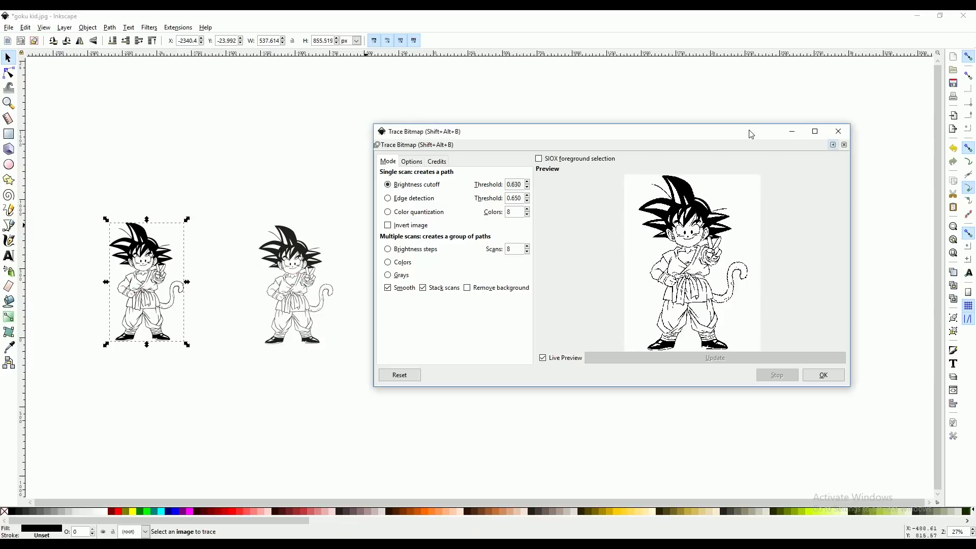
left_click(839, 131)
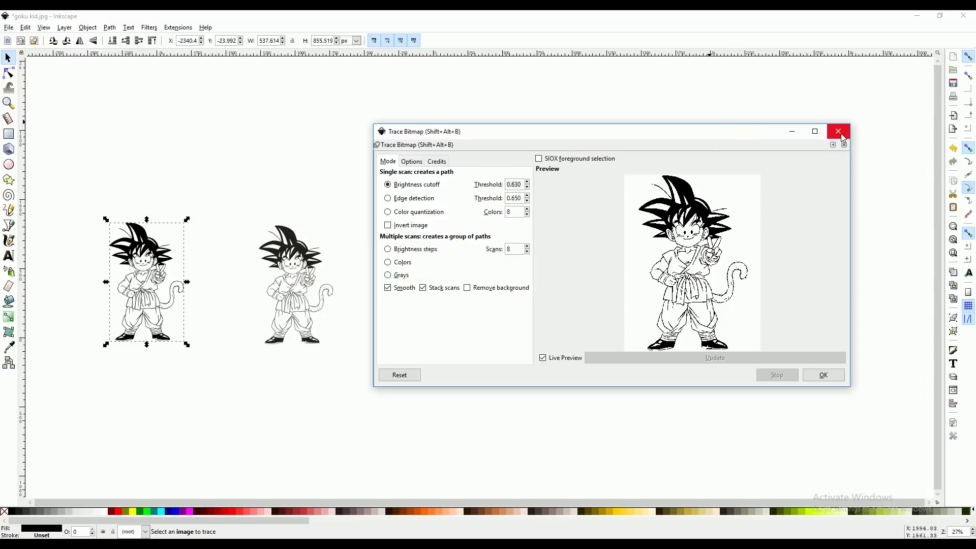
Zoom from 27% to 77% on both Gokus and nudge the traced path about 15 px right
left_click(9, 103)
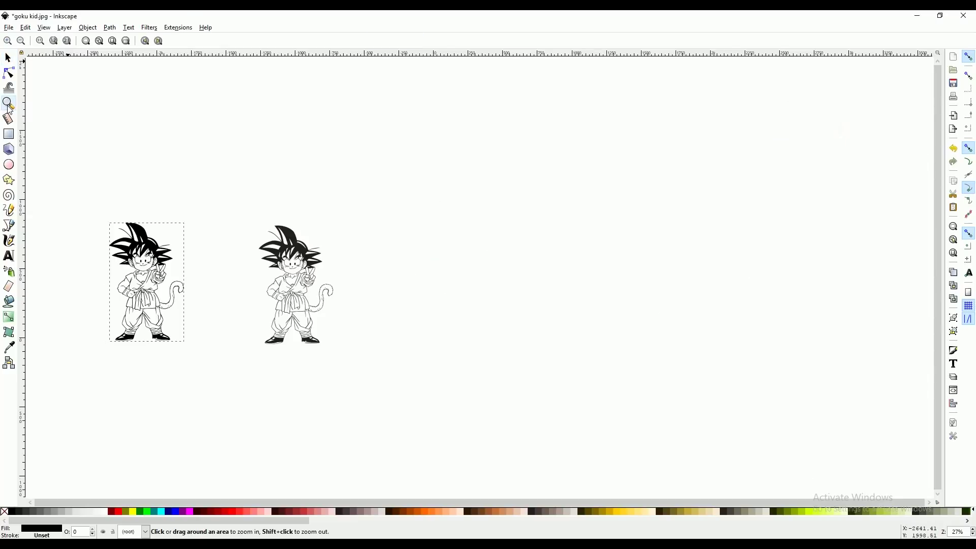
left_click(8, 41)
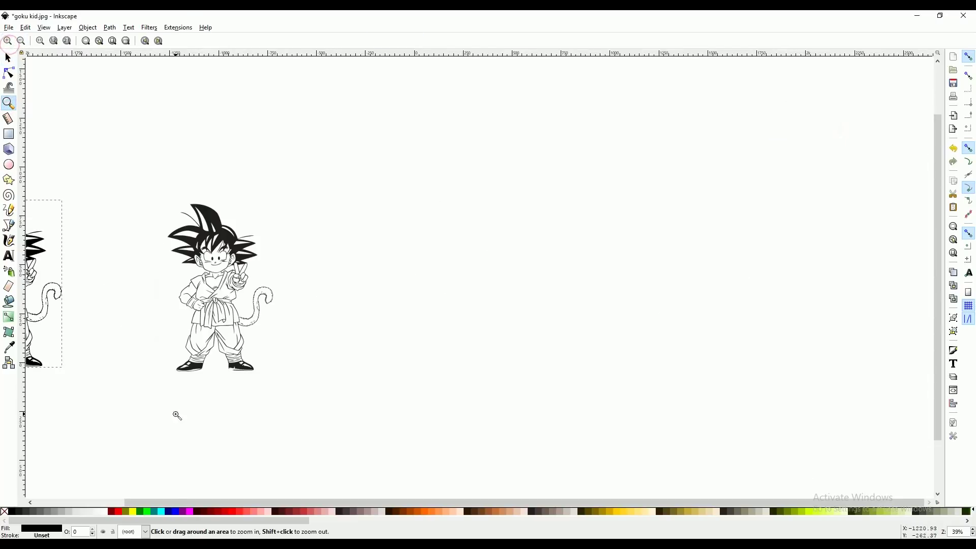
left_click_drag(172, 503, 107, 511)
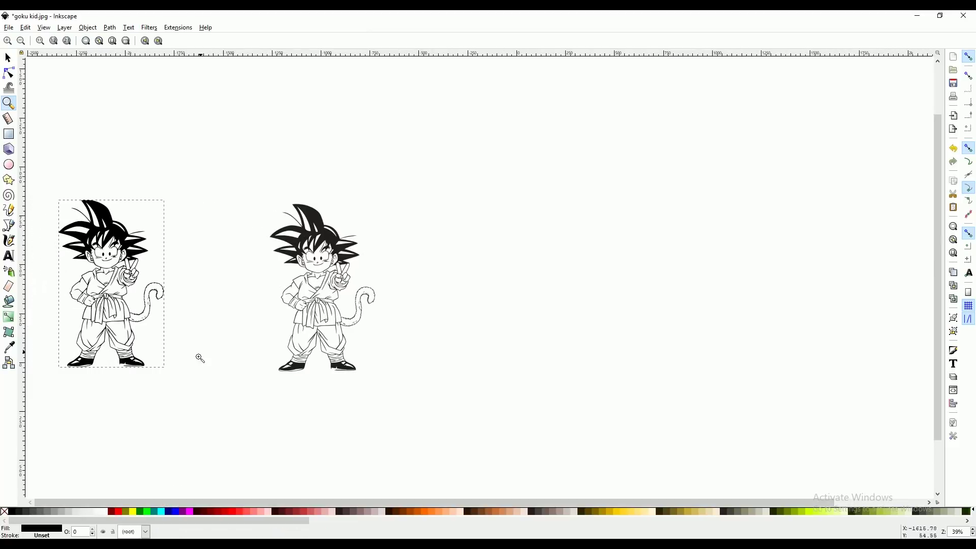
left_click(193, 295)
left_click_drag(154, 505, 72, 503)
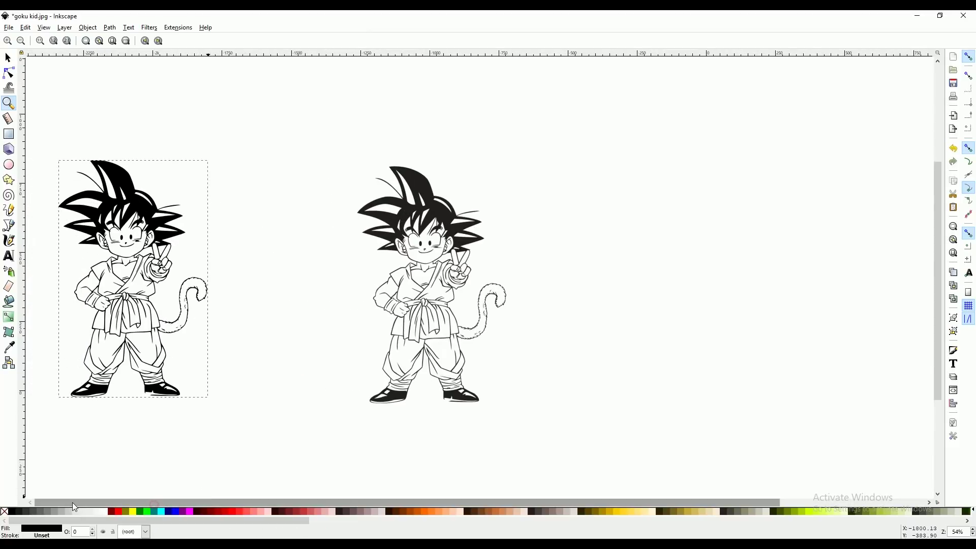
left_click(65, 306)
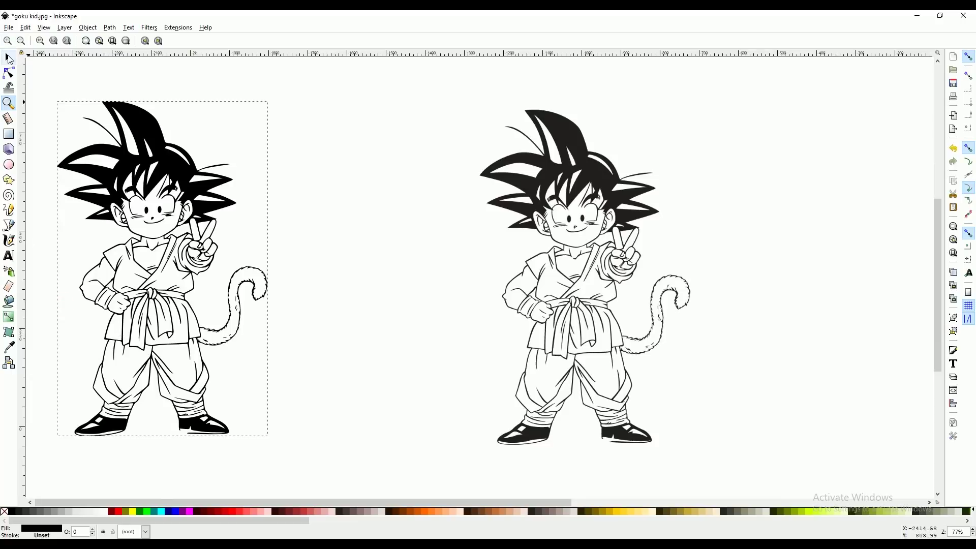
left_click(8, 58)
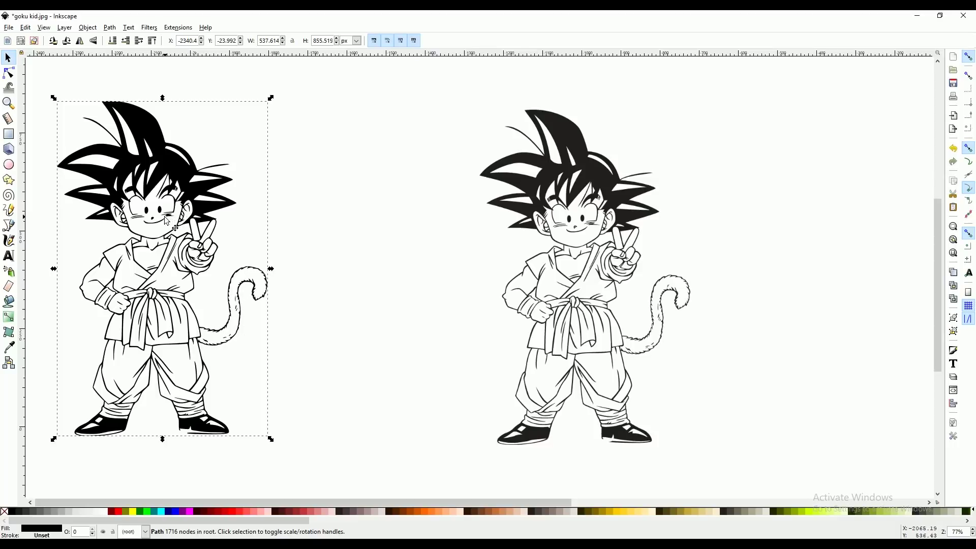
left_click_drag(169, 220, 174, 219)
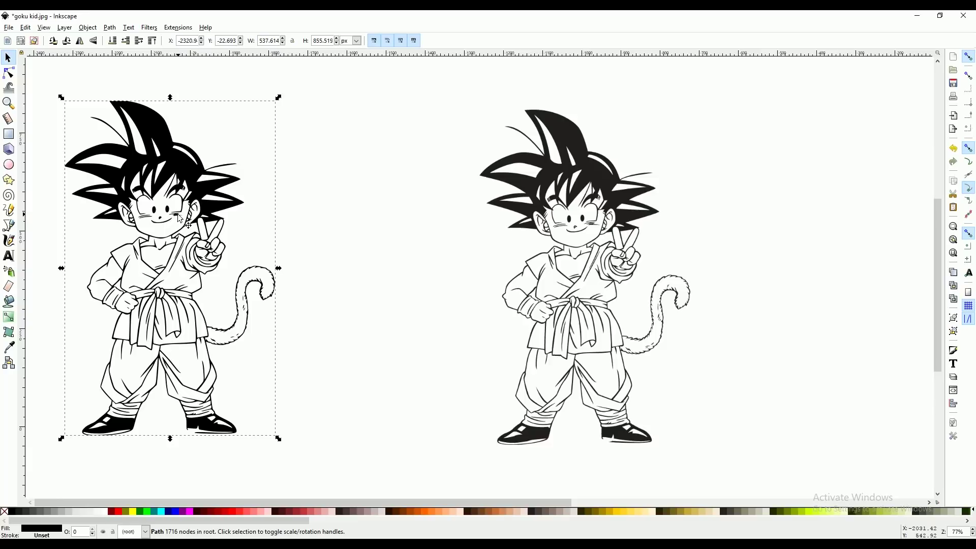
Zoom in on Goku's face, erase across the left cheek, then undo that stroke
left_click(8, 103)
left_click(125, 209)
left_click(146, 219)
left_click(145, 219)
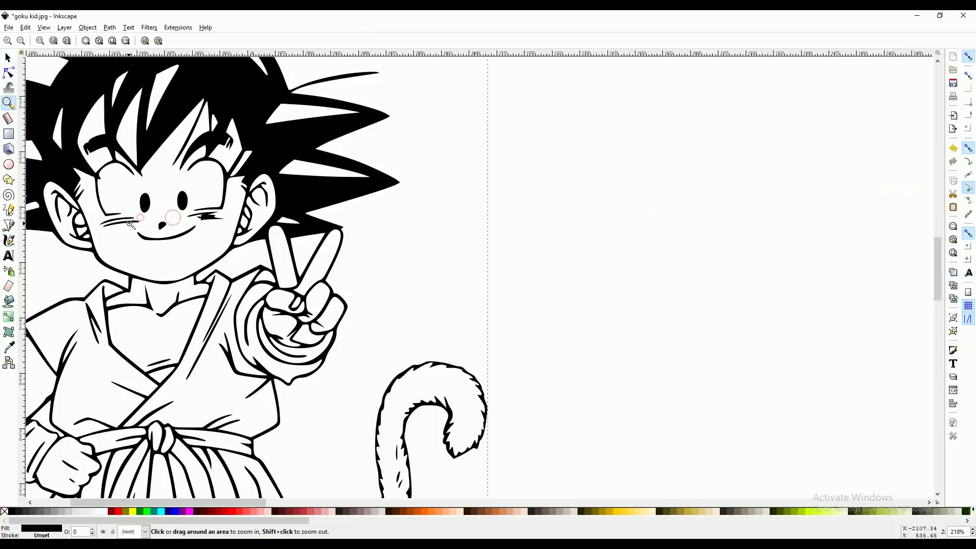
left_click(146, 219)
left_click(146, 219)
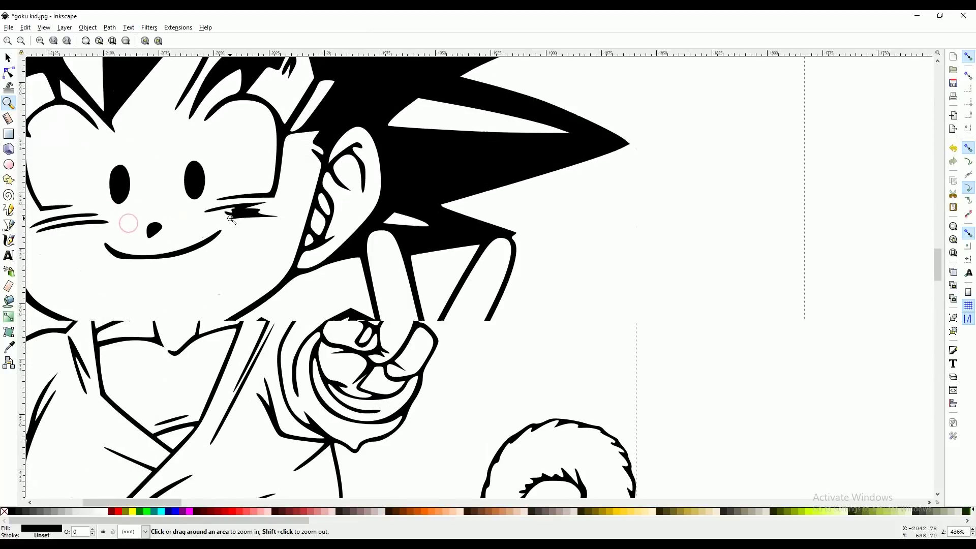
left_click(8, 286)
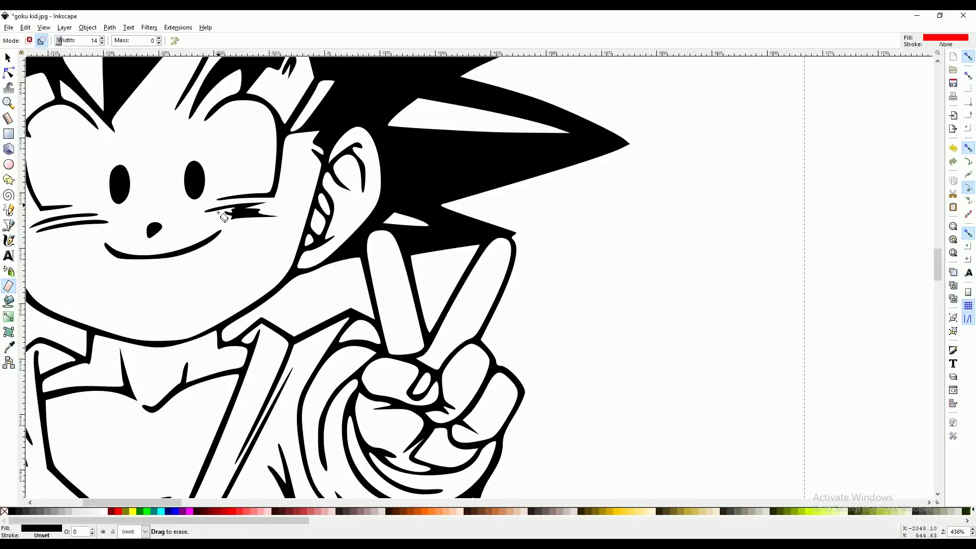
left_click_drag(229, 218, 266, 212)
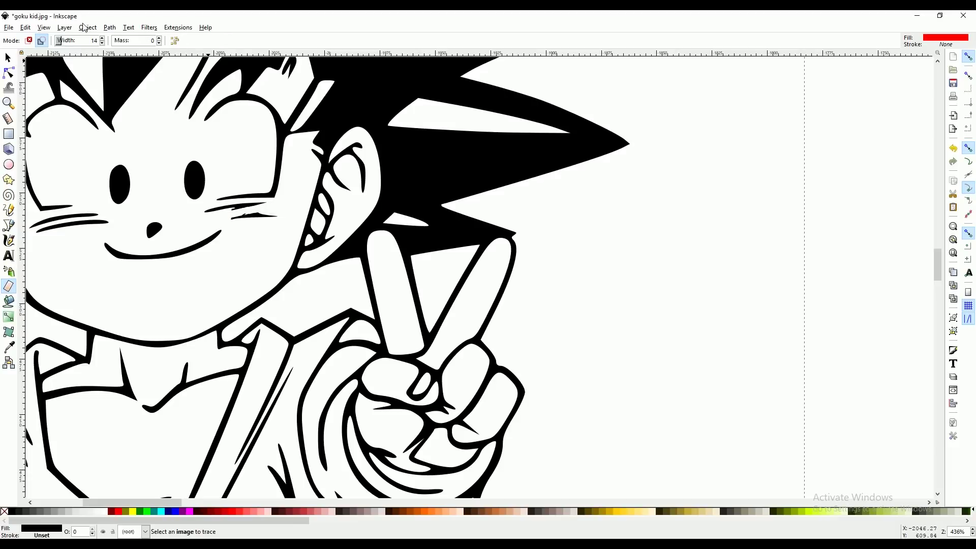
left_click(66, 28)
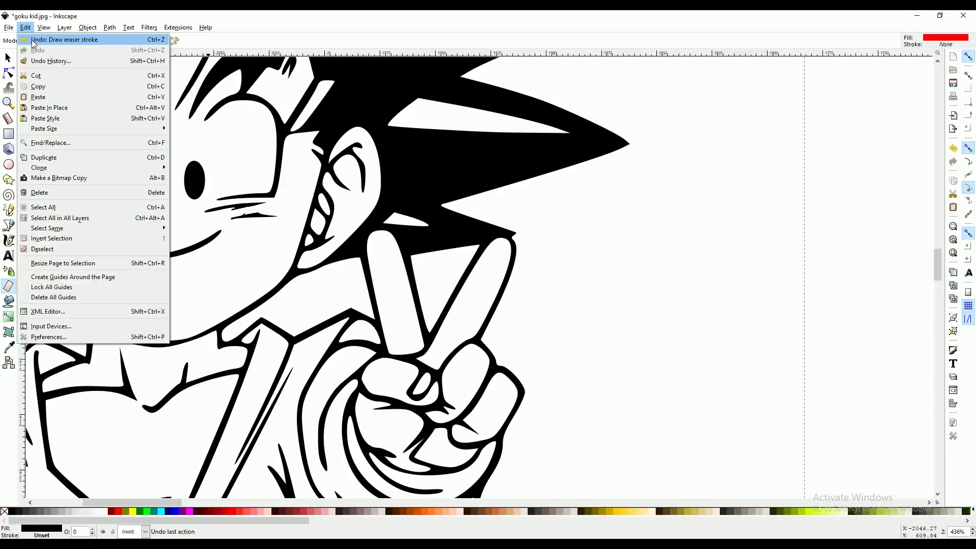
left_click(34, 41)
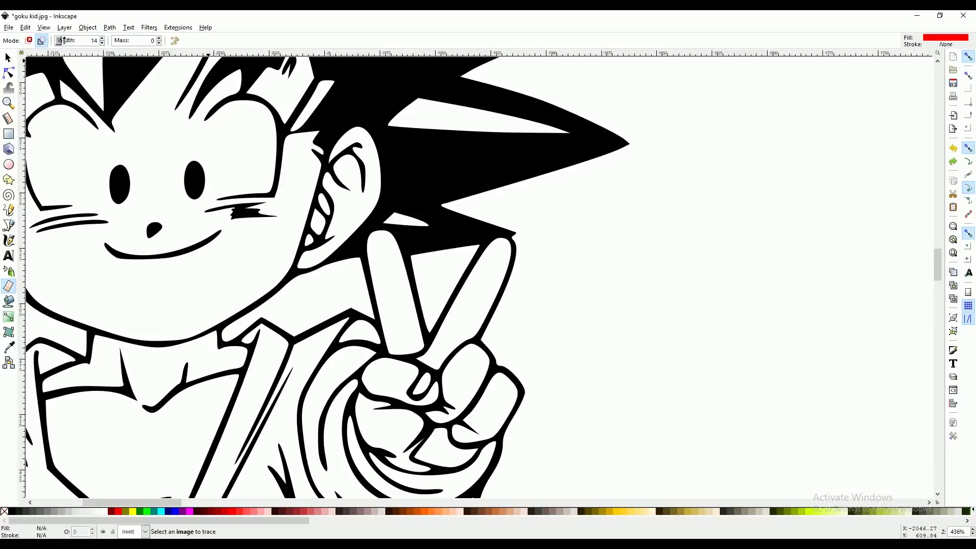
Lower the Eraser width to 7 and erase the stray whisker mark beside the eye
left_click(103, 43)
left_click(104, 44)
left_click(103, 44)
left_click(103, 44)
left_click(103, 43)
left_click(103, 44)
left_click(104, 43)
mouse_move(227, 213)
left_mouse_down()
mouse_move(258, 210)
mouse_move(230, 214)
mouse_move(266, 211)
mouse_move(217, 220)
left_mouse_up()
Select the traced drawing, move down to the tail and erase stray marks inside it
left_click(8, 58)
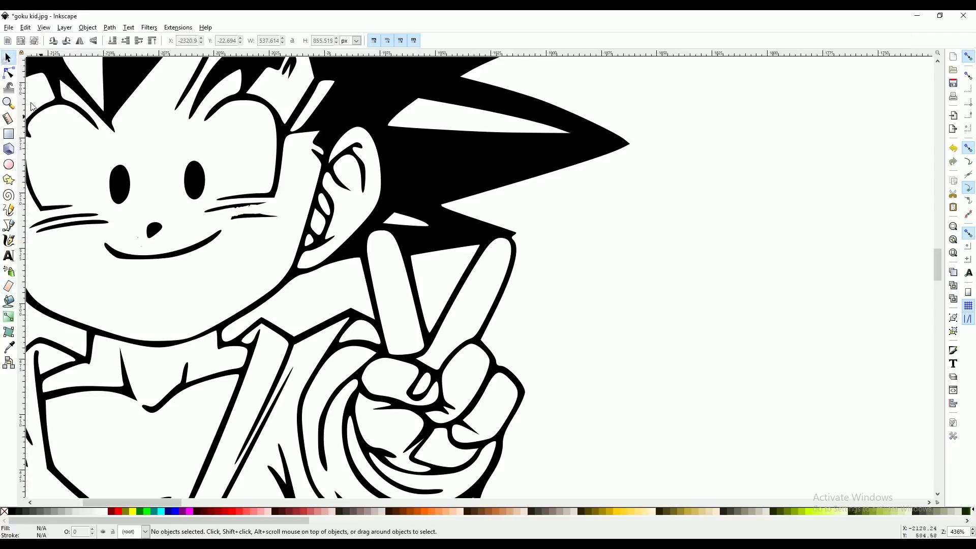
left_click(308, 451)
left_click_drag(308, 451, 218, 267)
scroll(389, 448, "down", 2)
left_click_drag(467, 446, 415, 194)
left_click_drag(533, 418, 416, 337)
scroll(426, 421, "down", 12)
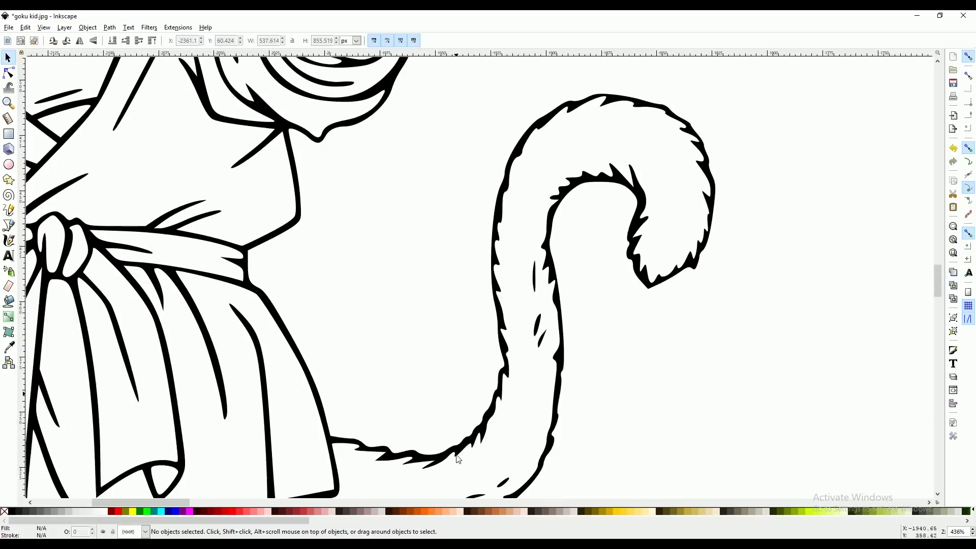
scroll(459, 459, "down", 3)
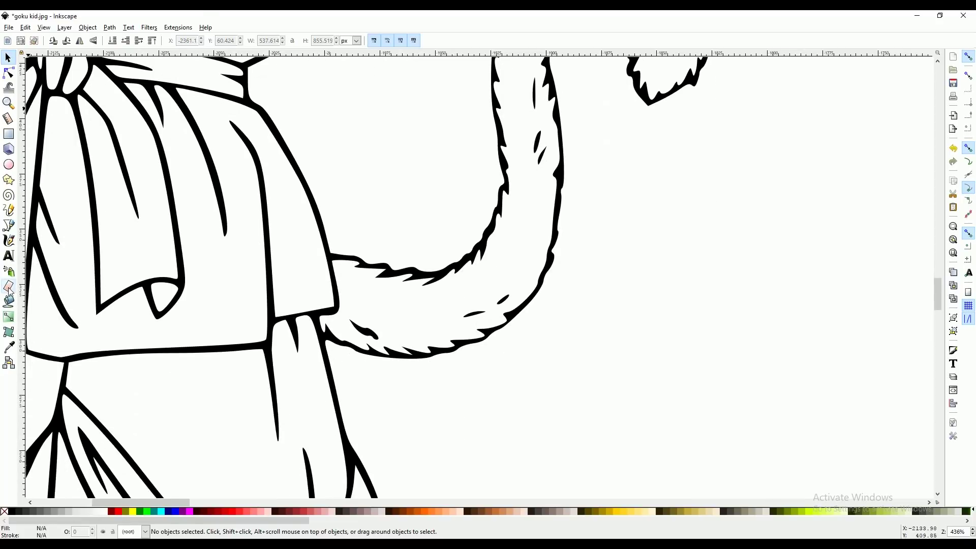
left_click(8, 286)
left_click_drag(350, 322, 383, 340)
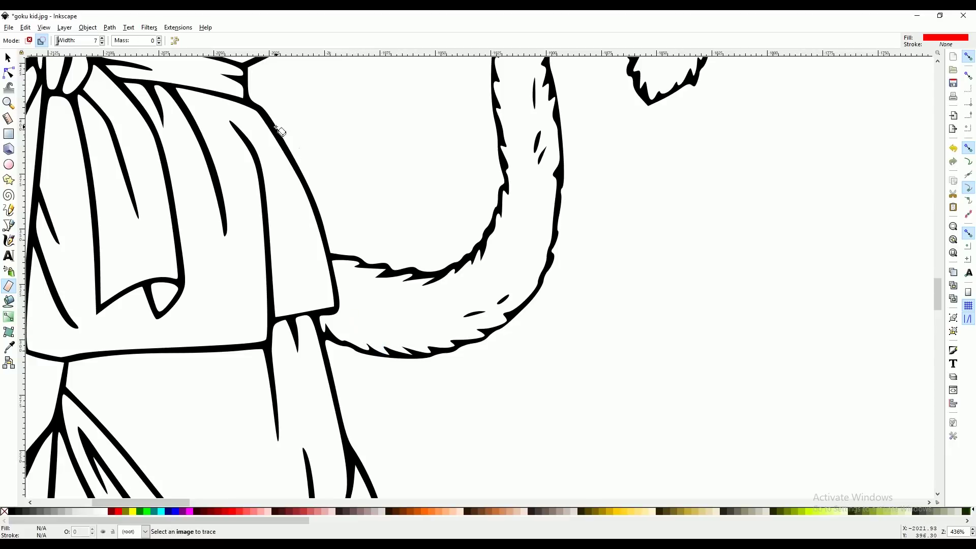
Set the Eraser width to 11 and erase the remaining marks inside the tail
left_click(103, 38)
left_click(103, 38)
left_click(102, 38)
mouse_move(461, 318)
left_mouse_down()
mouse_move(509, 296)
mouse_move(501, 304)
left_mouse_up()
scroll(503, 300, "up", 7)
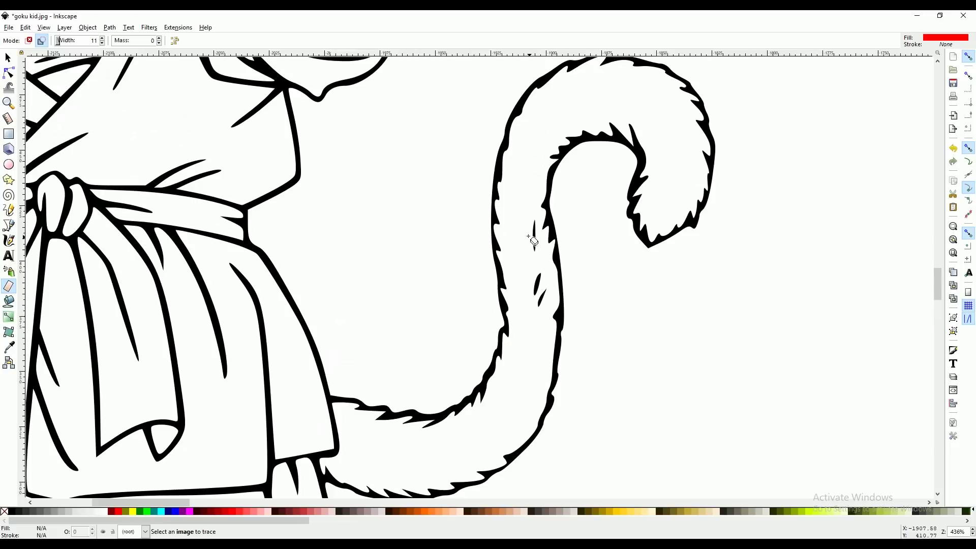
mouse_move(534, 219)
left_mouse_down()
mouse_move(545, 308)
mouse_move(536, 279)
mouse_move(539, 309)
mouse_move(537, 281)
left_mouse_up()
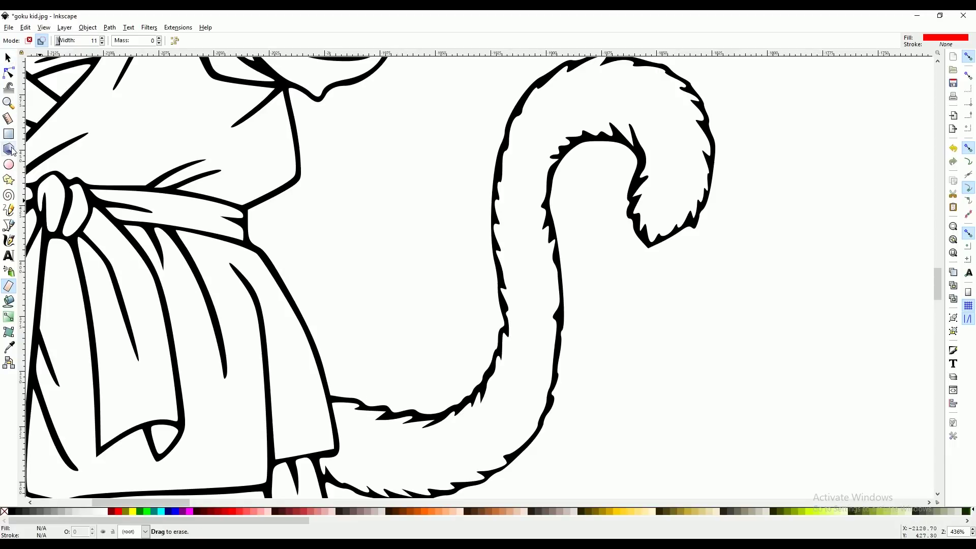
Zoom out to show both figures and delete the original Goku bitmap on the right
left_click(8, 103)
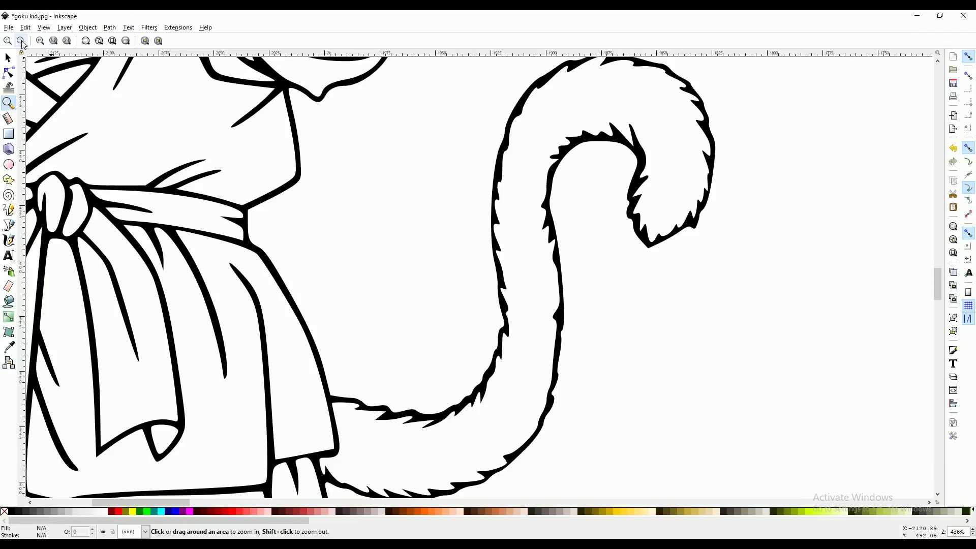
left_click(21, 41)
left_click(21, 40)
left_click(20, 41)
left_click(21, 41)
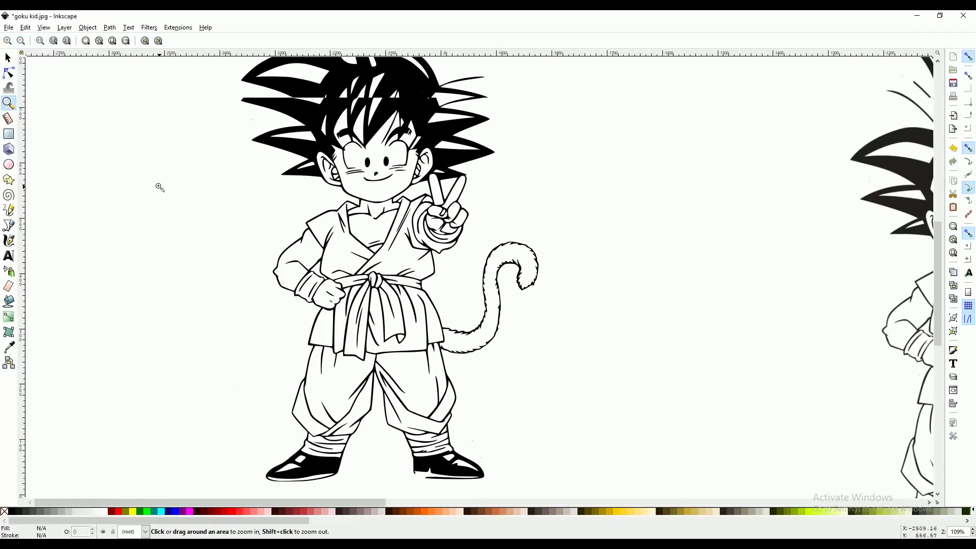
left_click(159, 187)
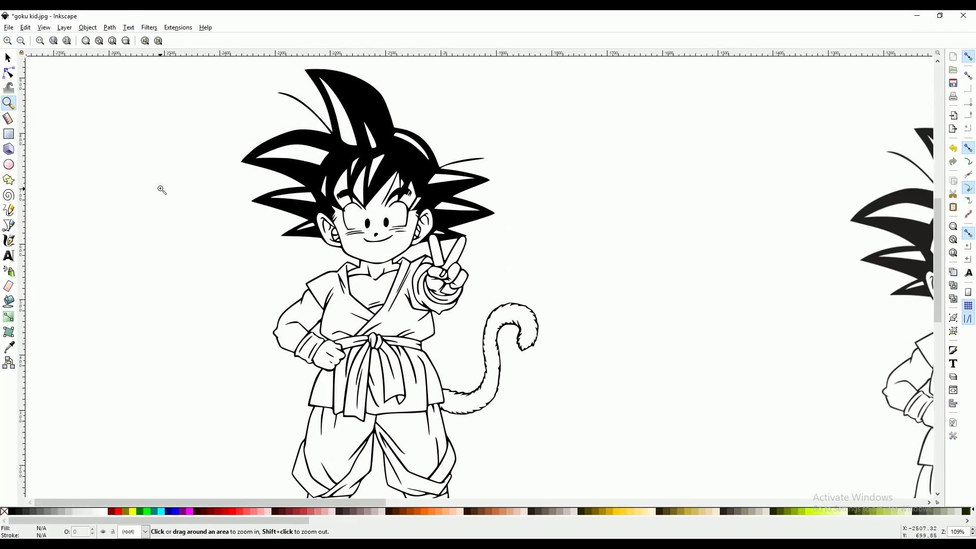
scroll(162, 190, "down", 3)
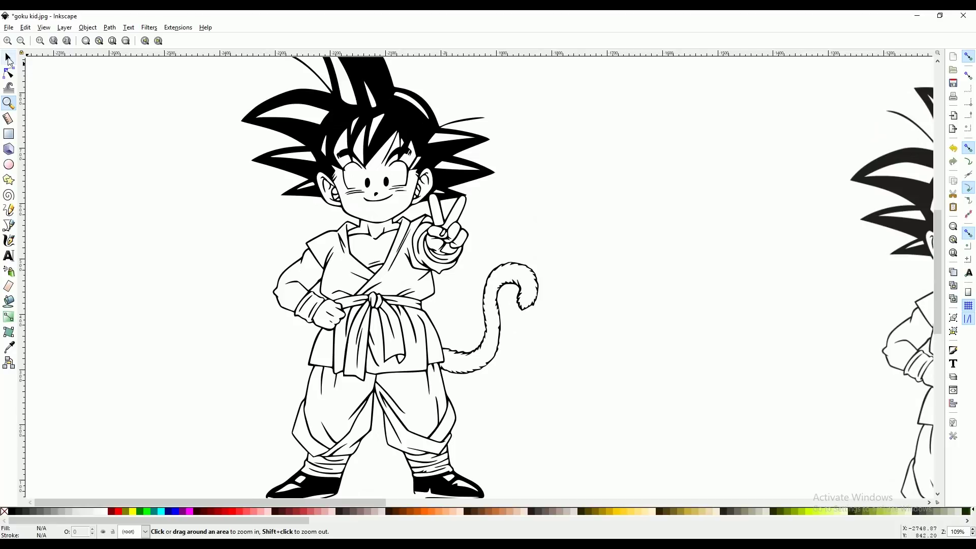
left_click(21, 40)
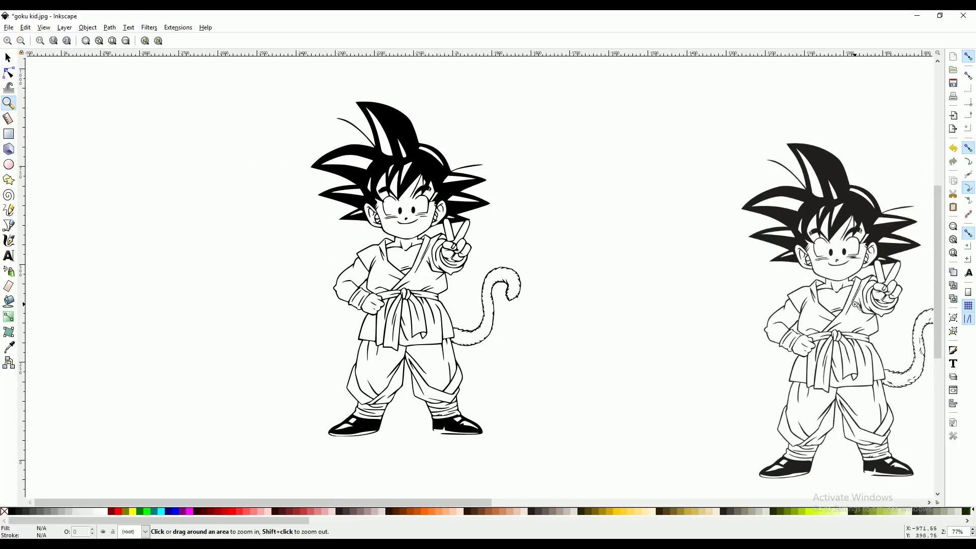
left_click(9, 57)
left_click(857, 303)
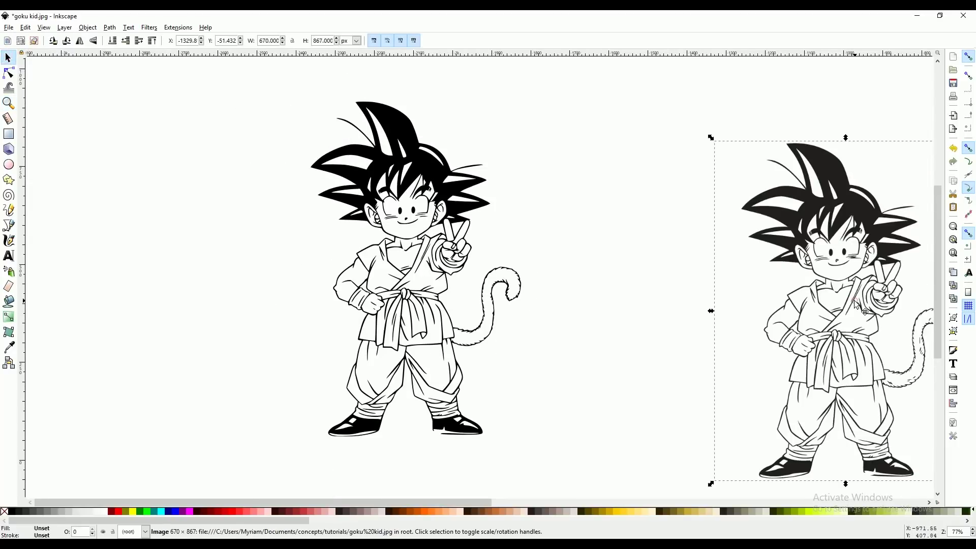
key("Delete")
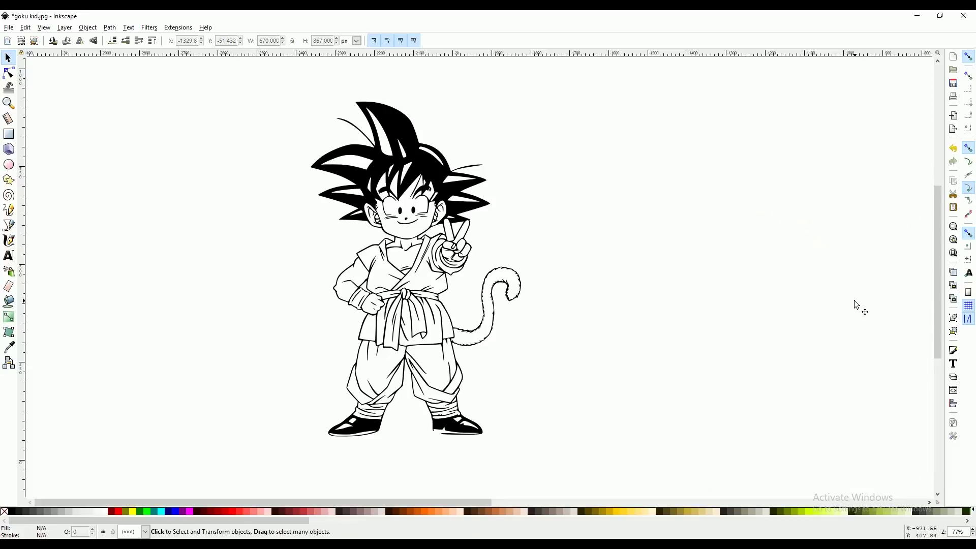
Save the drawing as Plain SVG (*.svg) with the file name goku kid
left_click(9, 28)
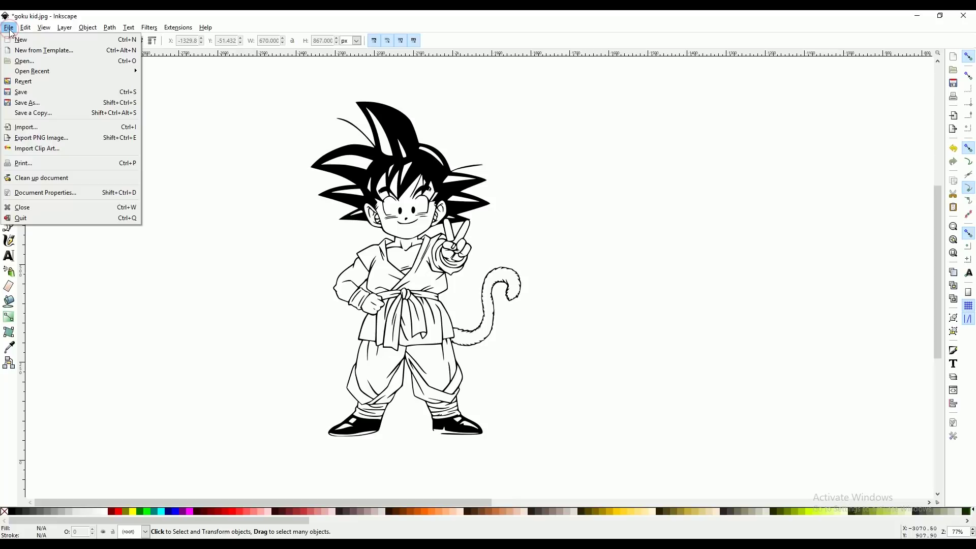
left_click(26, 107)
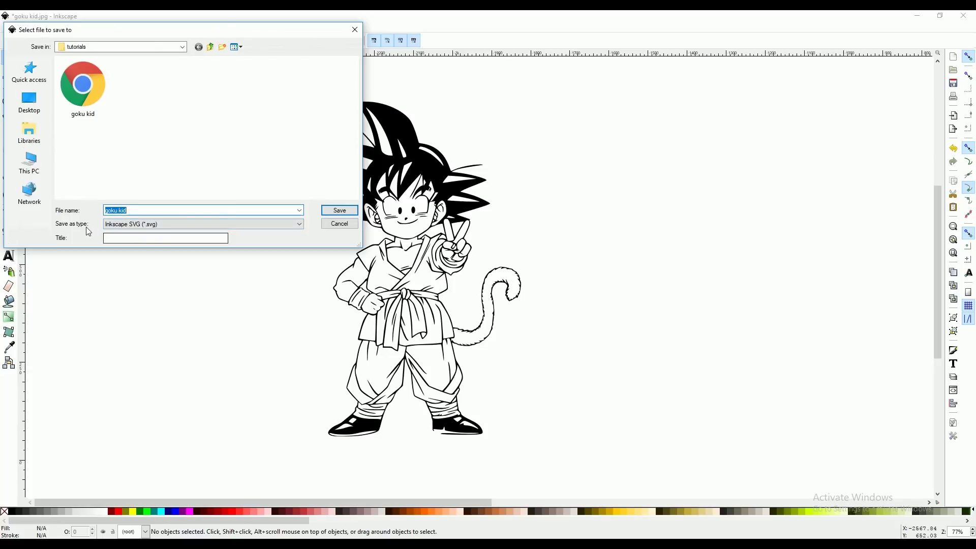
left_click(134, 224)
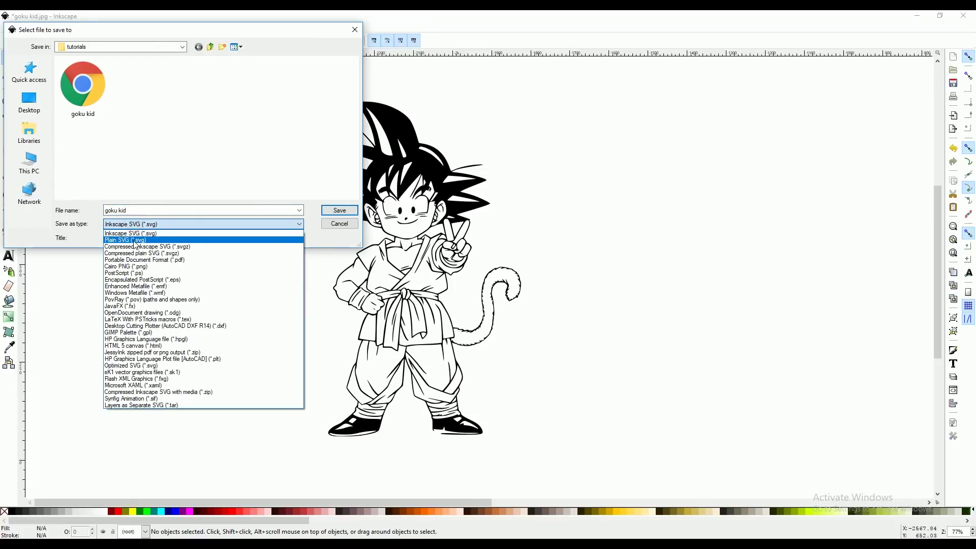
left_click(136, 244)
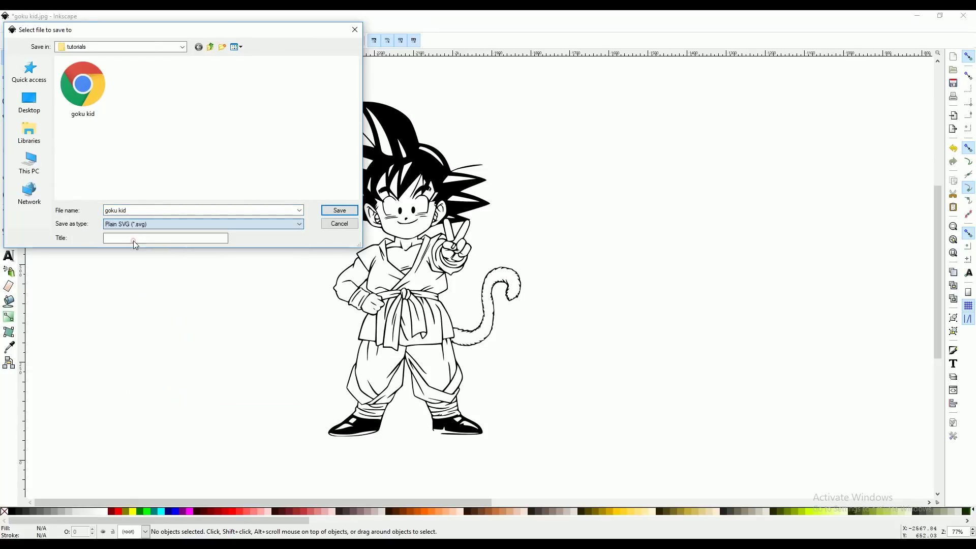
left_click(153, 210)
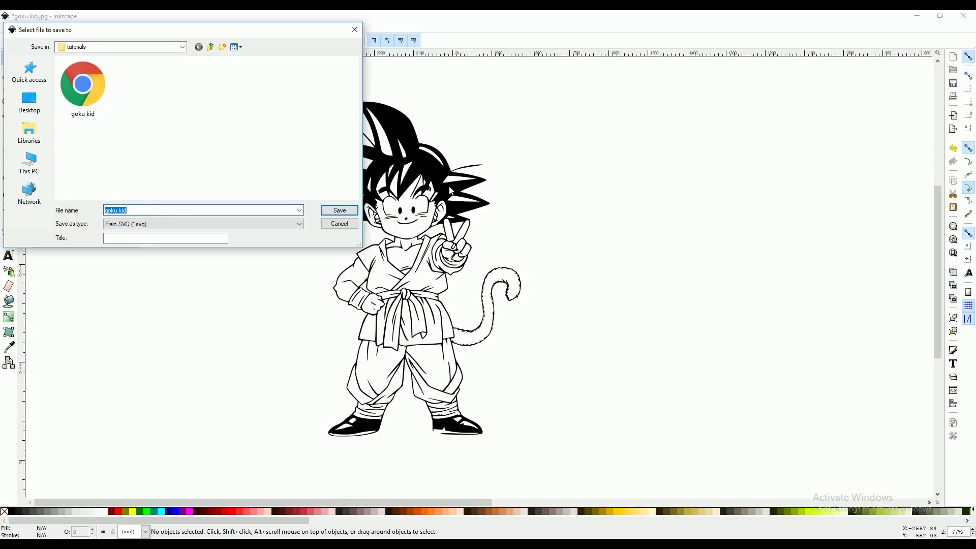
left_click(336, 211)
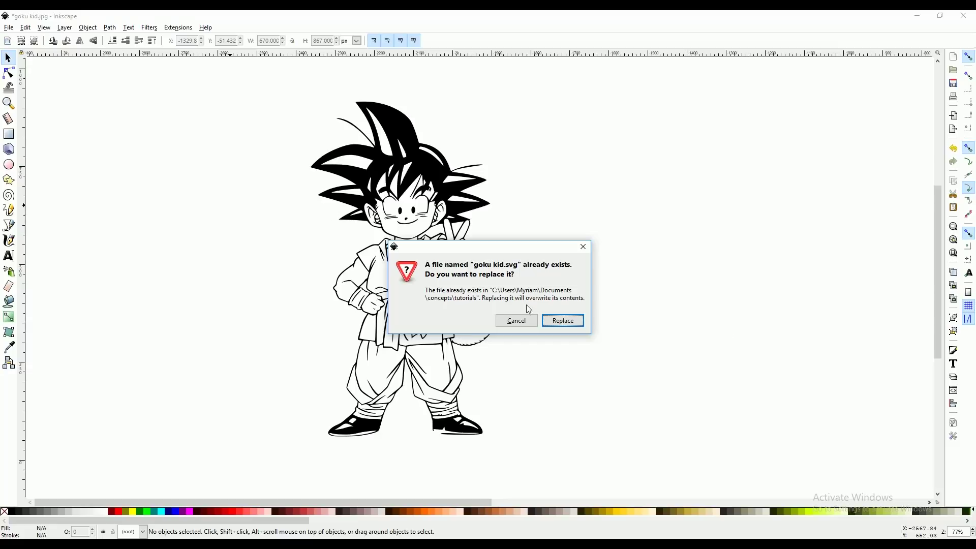
Confirm replacing the existing goku kid.svg
left_click(556, 320)
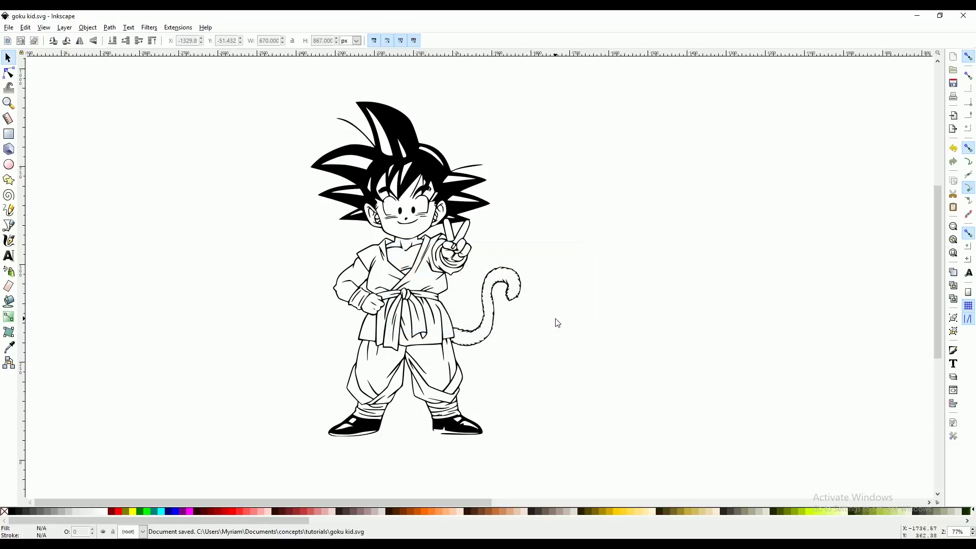